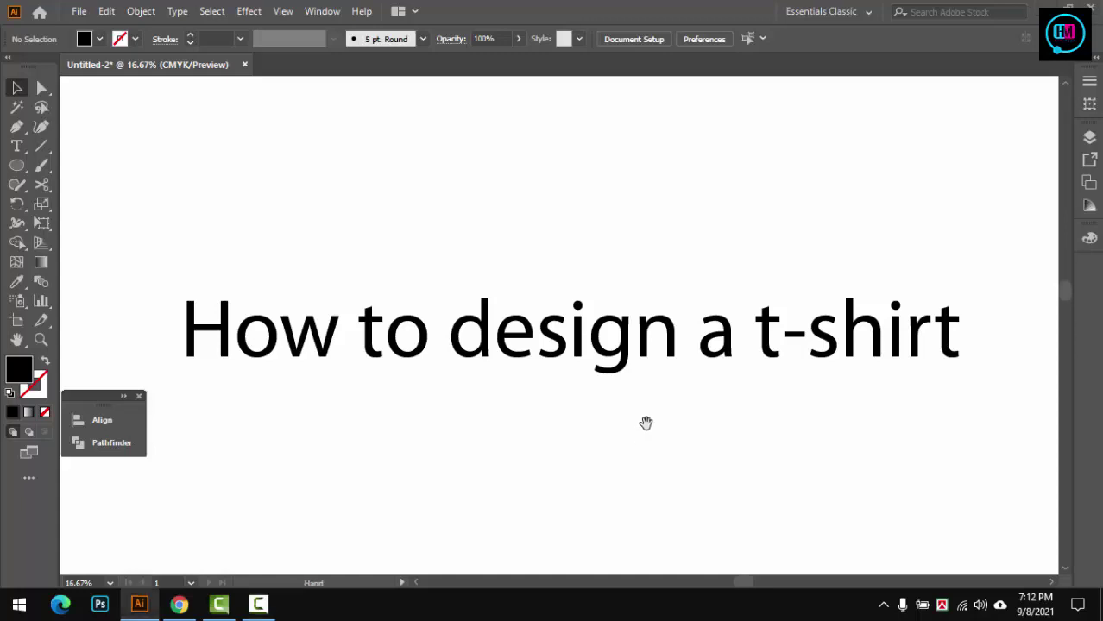
Delete the 'How to design a t-shirt' title text
drag(633, 468, 641, 425)
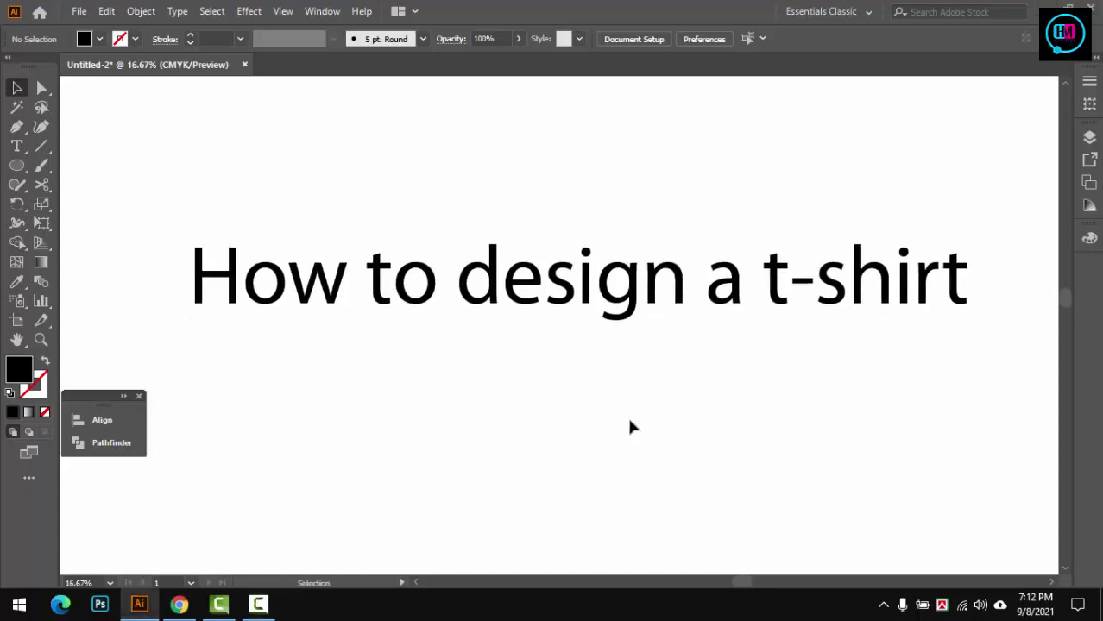
key(ctrl+z)
right_click(490, 321)
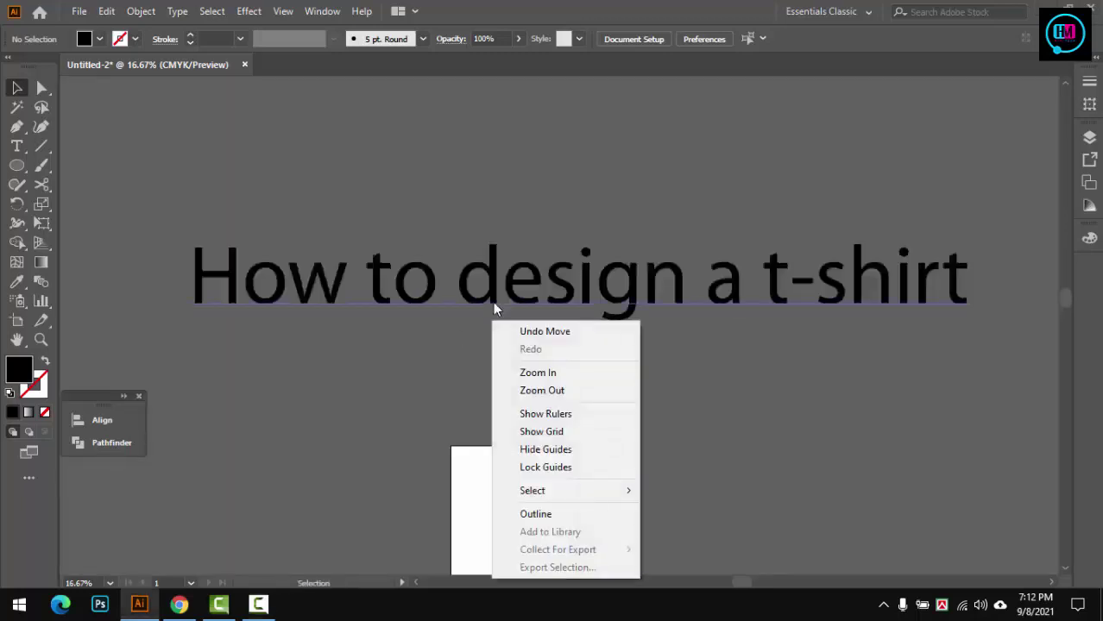
click(492, 298)
key(Delete)
Reposition the truck below the text lines
scroll(574, 286, down, 3)
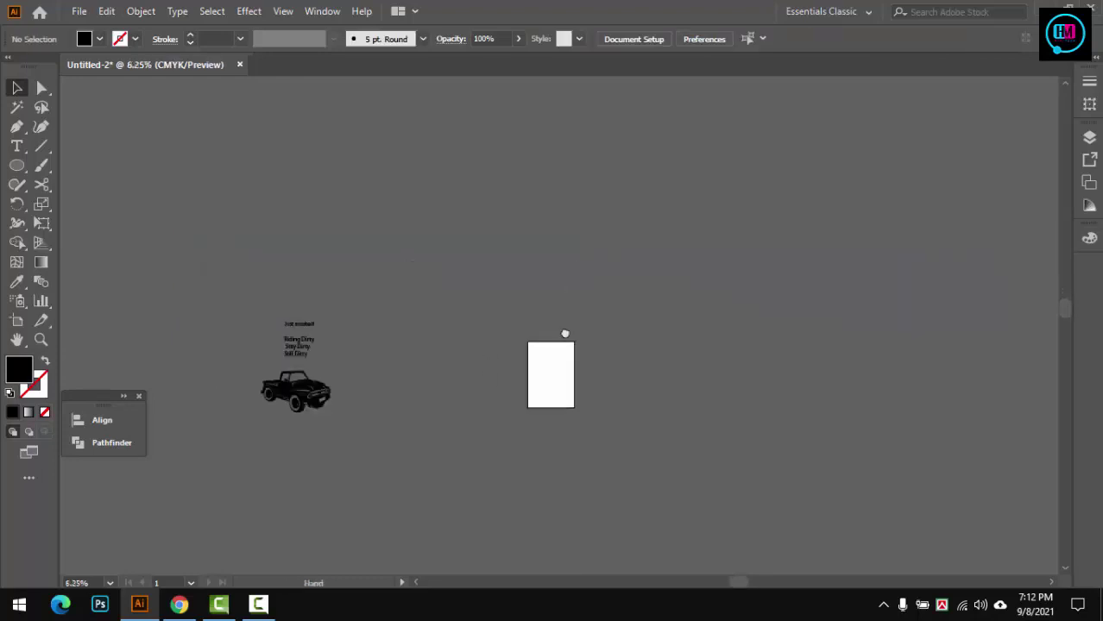
scroll(440, 414, up, 4)
drag(445, 445, 448, 441)
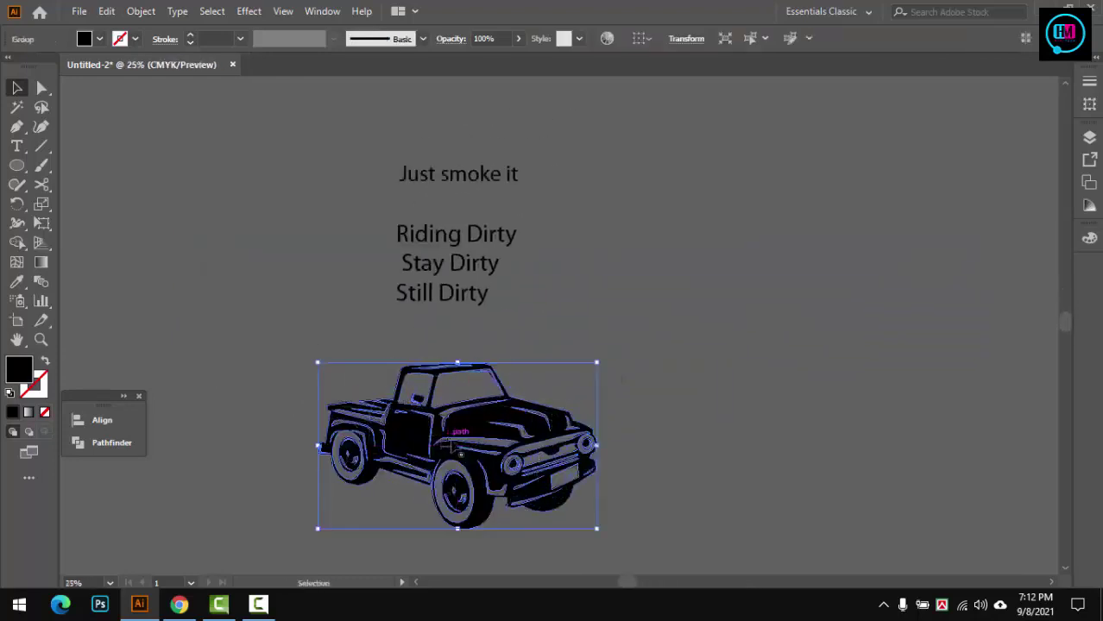
click(625, 406)
Drag the Riding Dirty / Stay Dirty / Still Dirty block toward the artboard
click(483, 249)
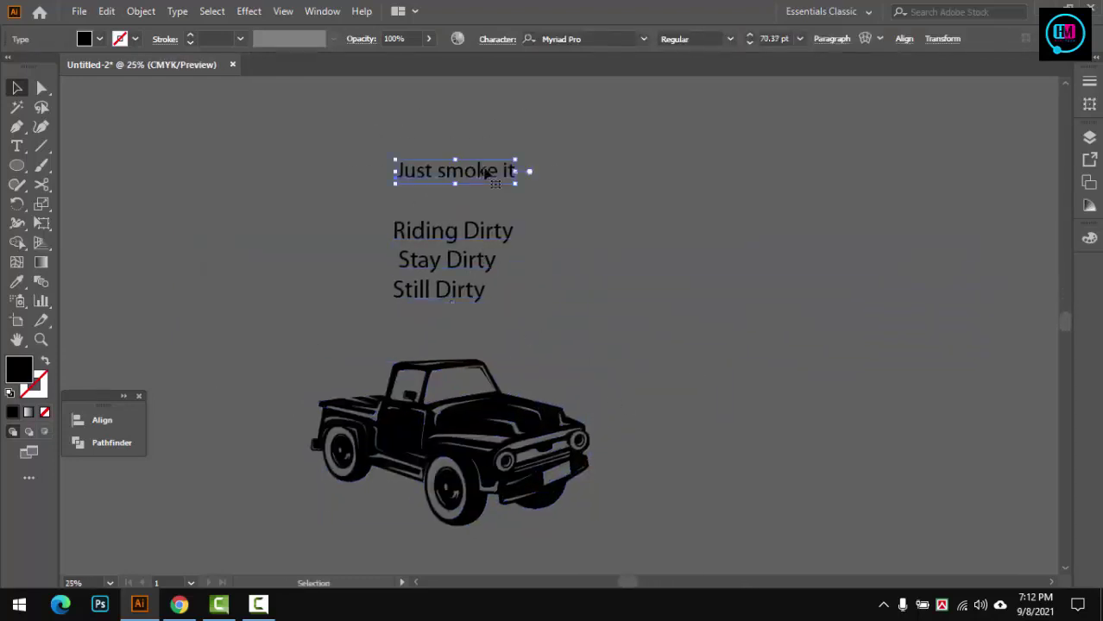
click(498, 258)
scroll(498, 258, down, 1)
drag(335, 254, 490, 263)
scroll(490, 263, up, 2)
Cut the Riding Dirty line out of the block and paste it as separate text
double_click(463, 257)
double_click(463, 256)
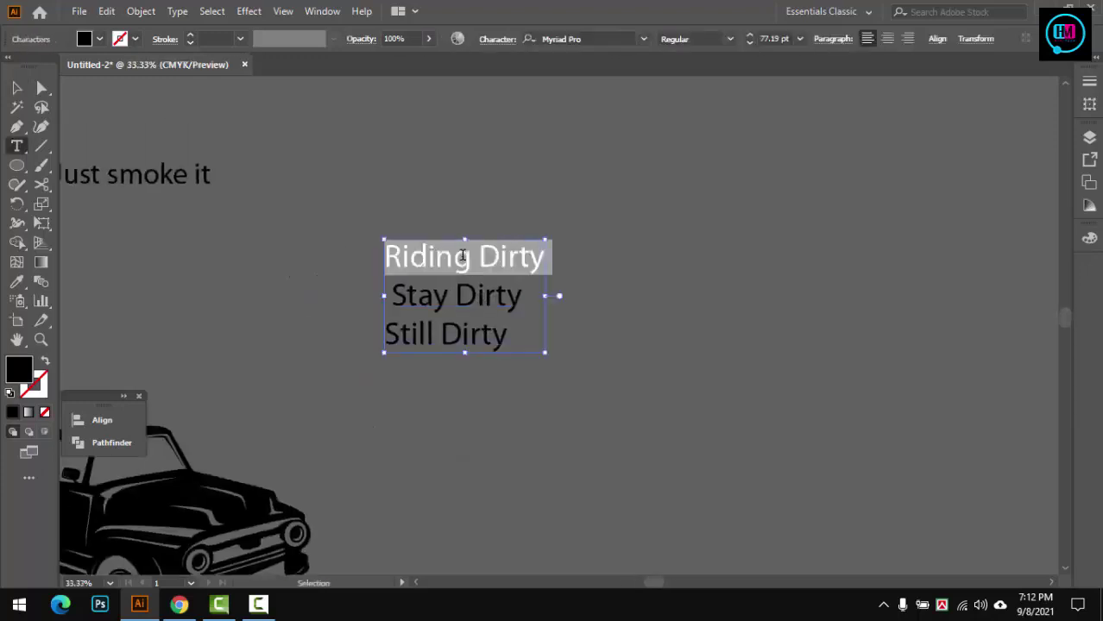
key(ctrl+x)
key(Escape)
key(t)
click(636, 250)
key(ctrl+v)
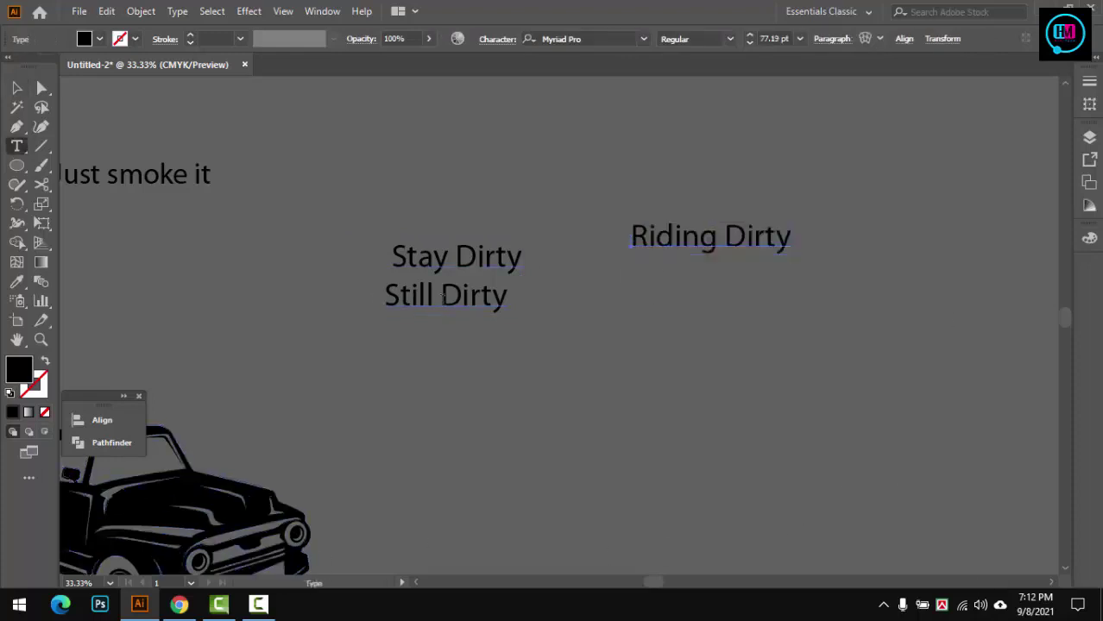
Cut the Still Dirty line out and paste it as its own text object
triple_click(441, 299)
key(ctrl+x)
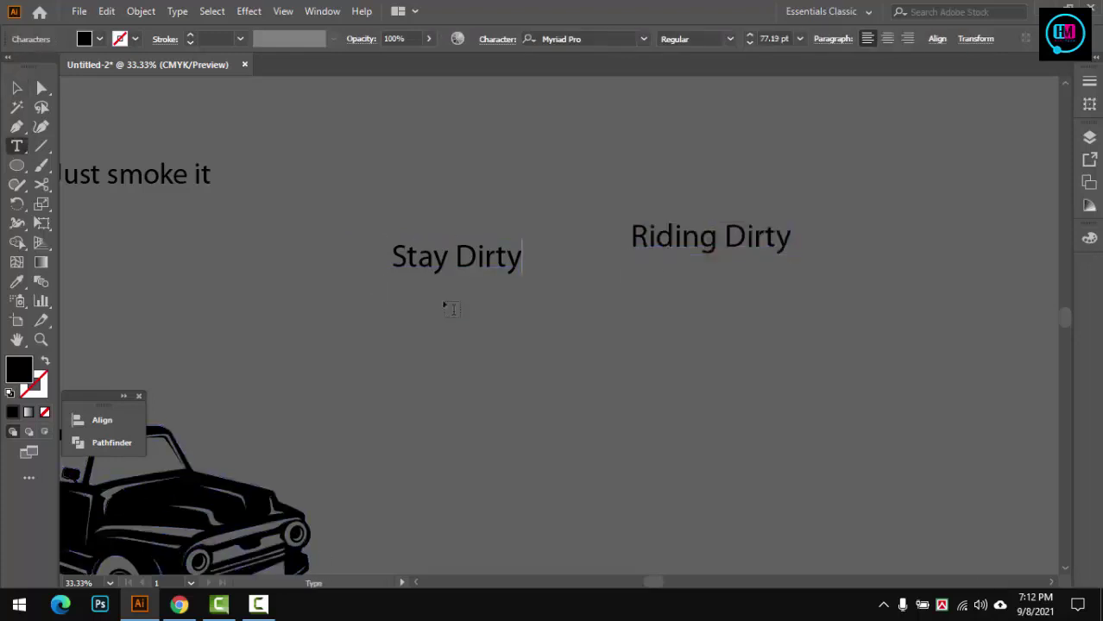
key(Escape)
key(t)
click(457, 331)
key(ctrl+v)
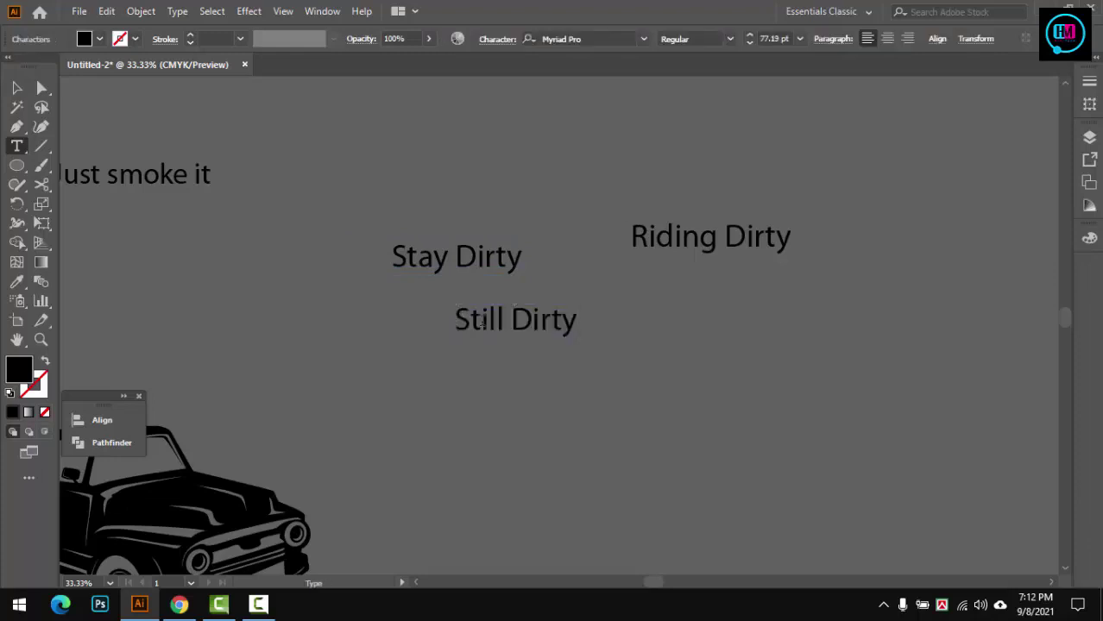
click(547, 379)
Stack the lines: Stay Dirty under Riding Dirty, Still Dirty lower down
alt+scroll(549, 371, down, 1)
scroll(549, 372, right, 1)
drag(446, 332, 588, 358)
mouse_move(443, 280)
mouse_down()
mouse_move(633, 297)
mouse_move(336, 258)
mouse_up()
alt+scroll(622, 275, up, 2)
Set Riding Dirty in the AaronBold font
click(643, 40)
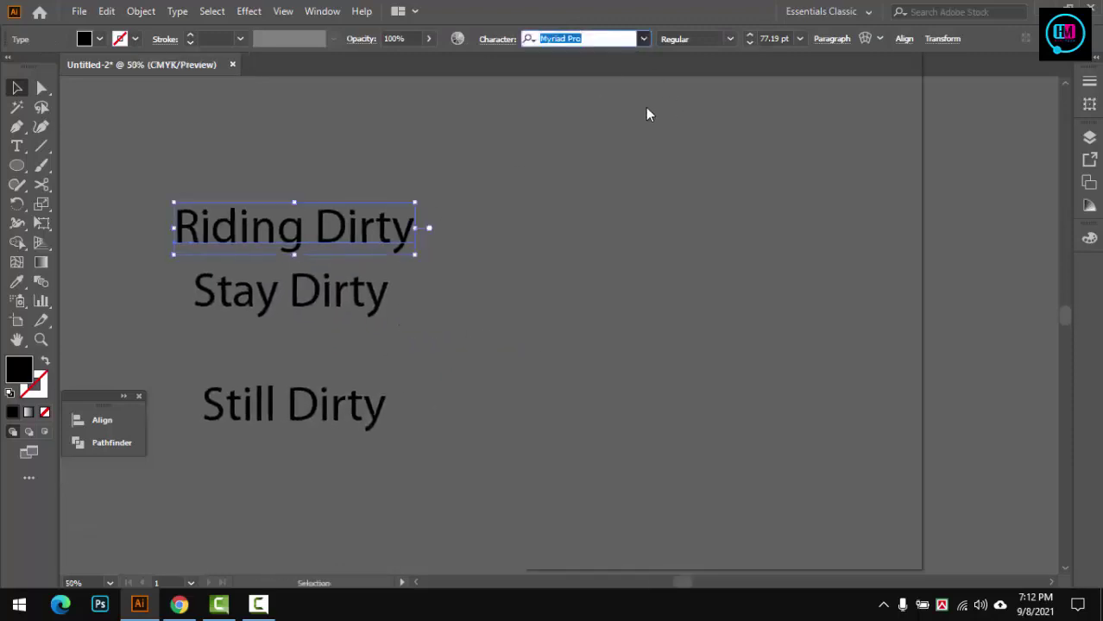
scroll(742, 250, down, 3)
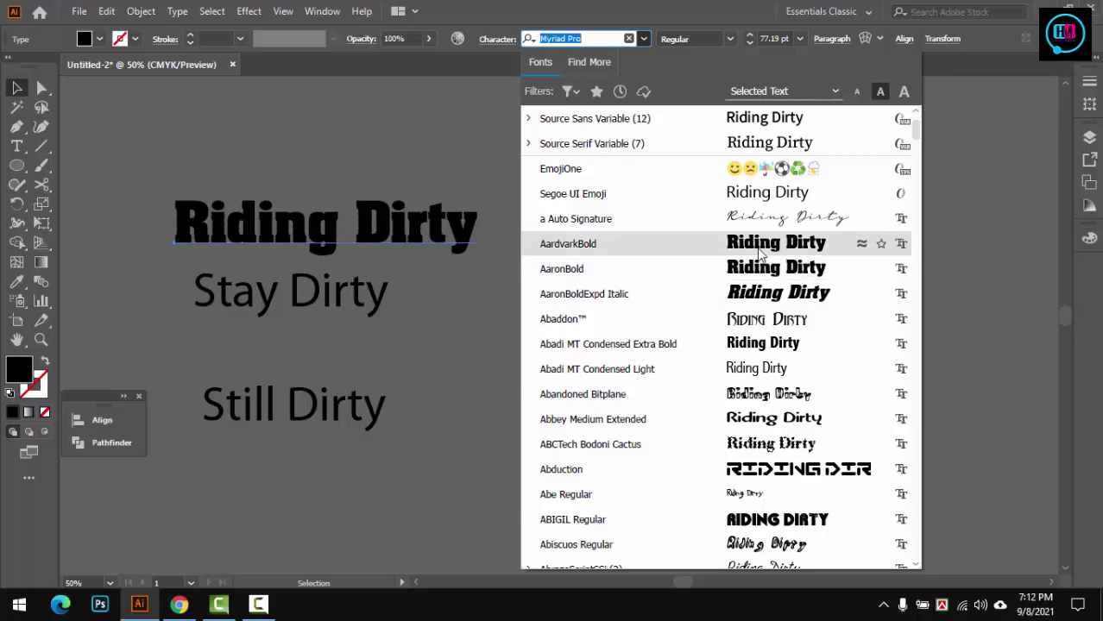
click(759, 270)
click(554, 352)
Move Stay Dirty under Riding Dirty, apply Hello Pirates, and enlarge it
drag(487, 319, 509, 311)
text(Hello)
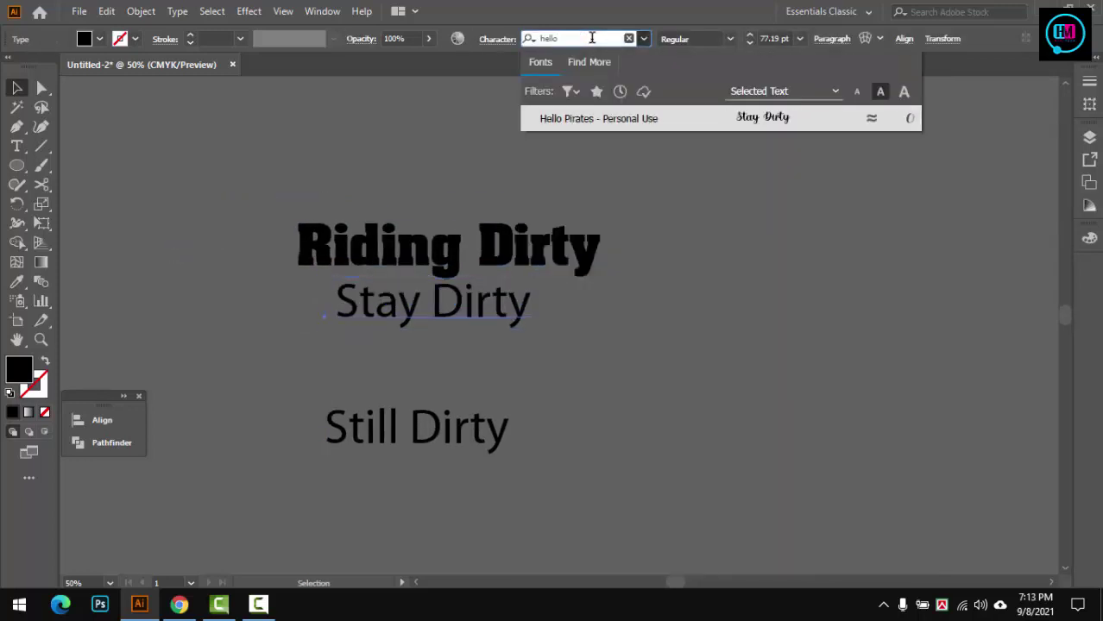
click(675, 117)
click(673, 317)
scroll(376, 250, up, 1)
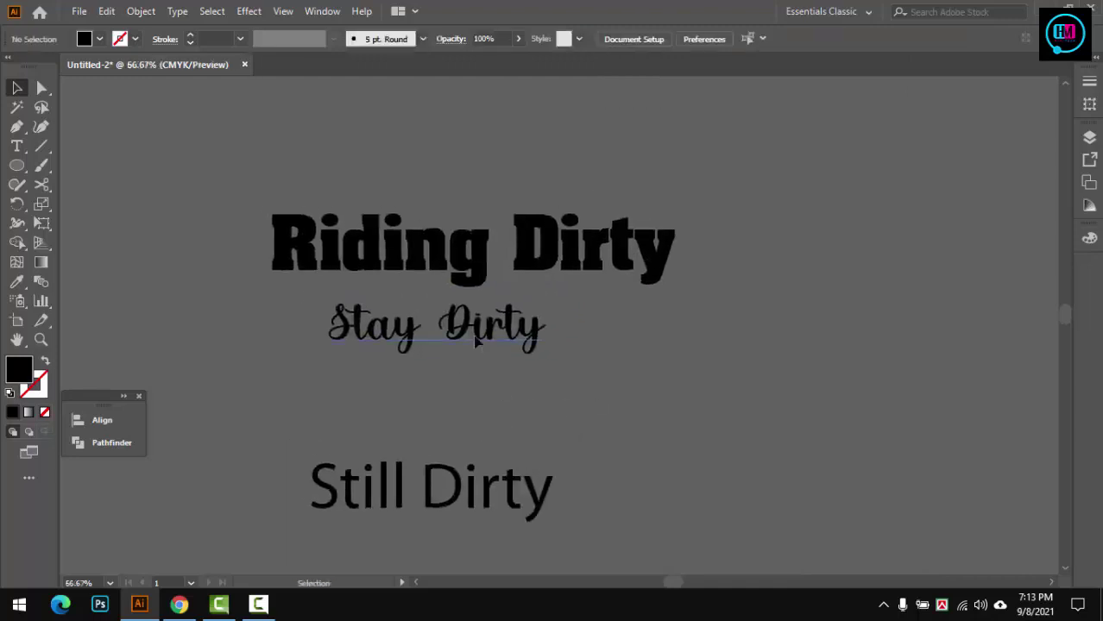
click(517, 346)
mouse_move(541, 359)
mouse_down()
mouse_move(643, 396)
mouse_move(641, 354)
mouse_up()
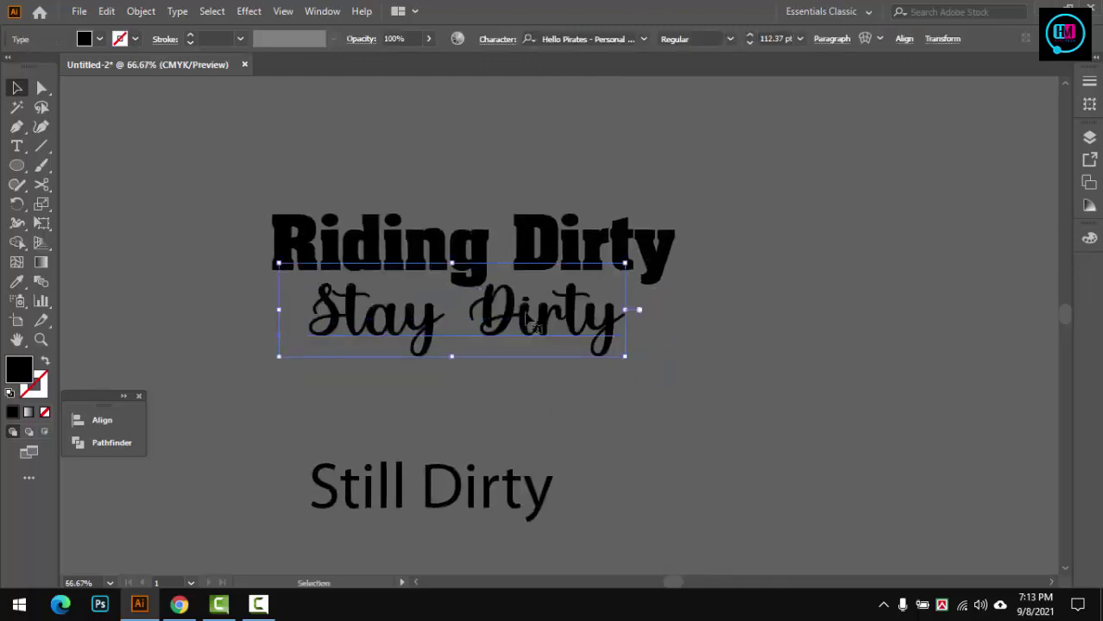
Horizontally centre Stay Dirty under Riding Dirty and bring Still Dirty up below it
drag(464, 195, 526, 285)
click(102, 420)
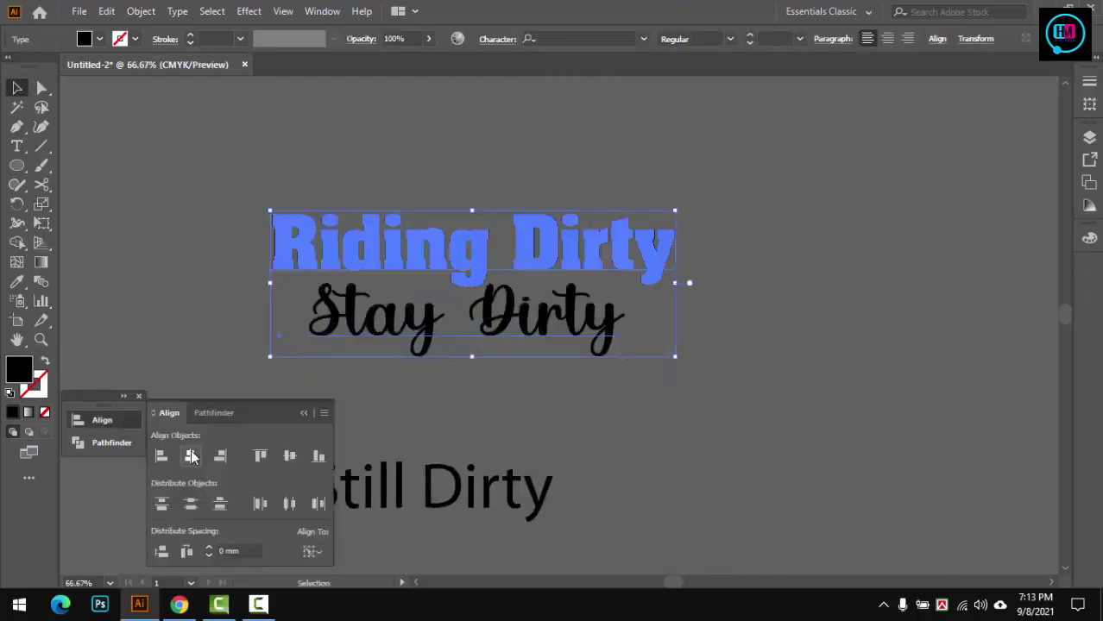
click(191, 456)
click(555, 455)
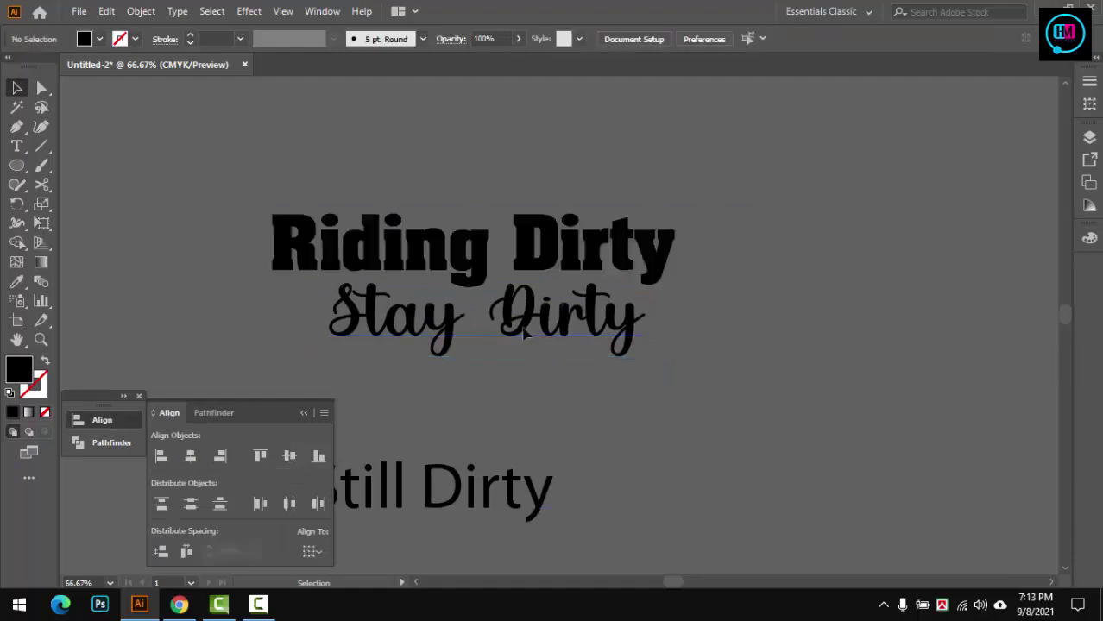
mouse_move(524, 333)
mouse_down()
mouse_move(512, 337)
mouse_move(518, 306)
mouse_up()
click(483, 377)
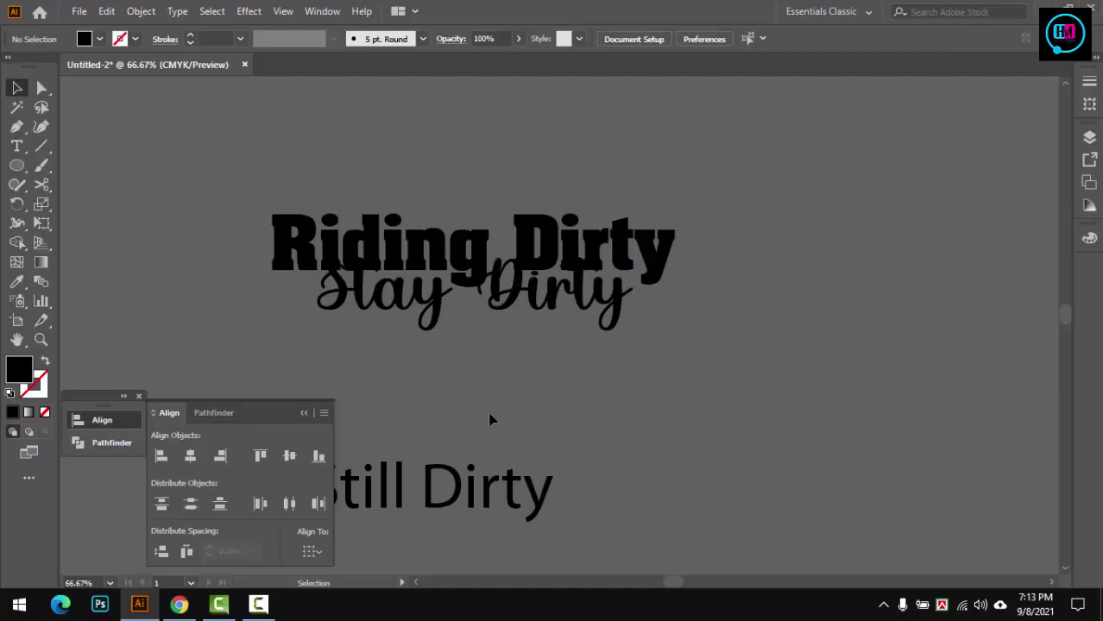
drag(501, 490, 505, 377)
Select Still Dirty and browse the control-bar font list
click(743, 375)
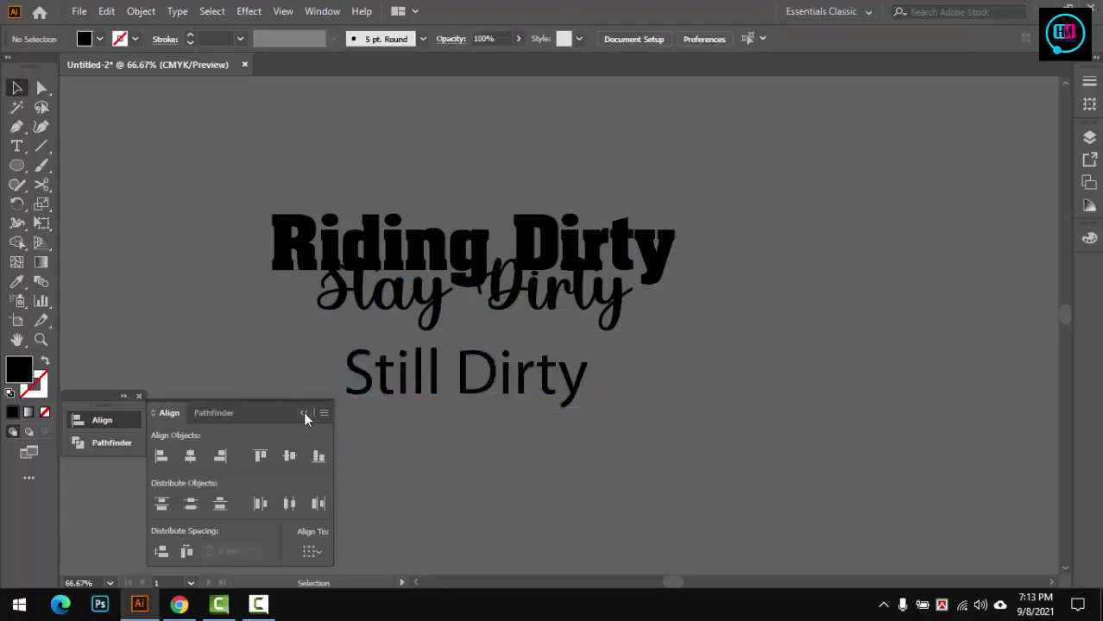
click(303, 413)
click(525, 372)
click(643, 38)
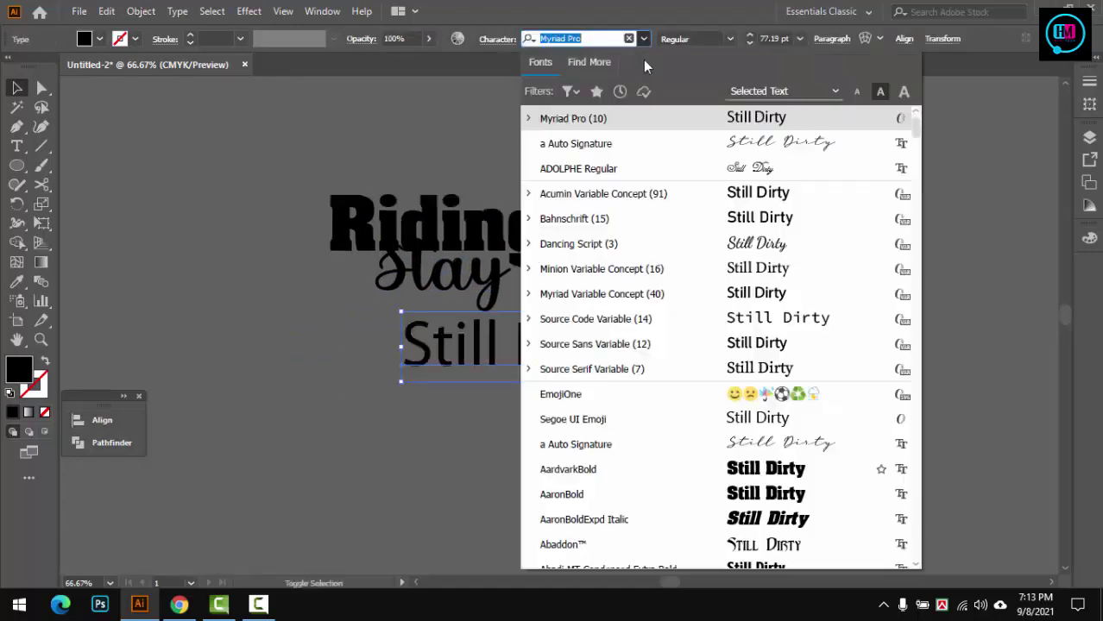
scroll(750, 190, down, 1)
scroll(761, 224, up, 1)
key(Escape)
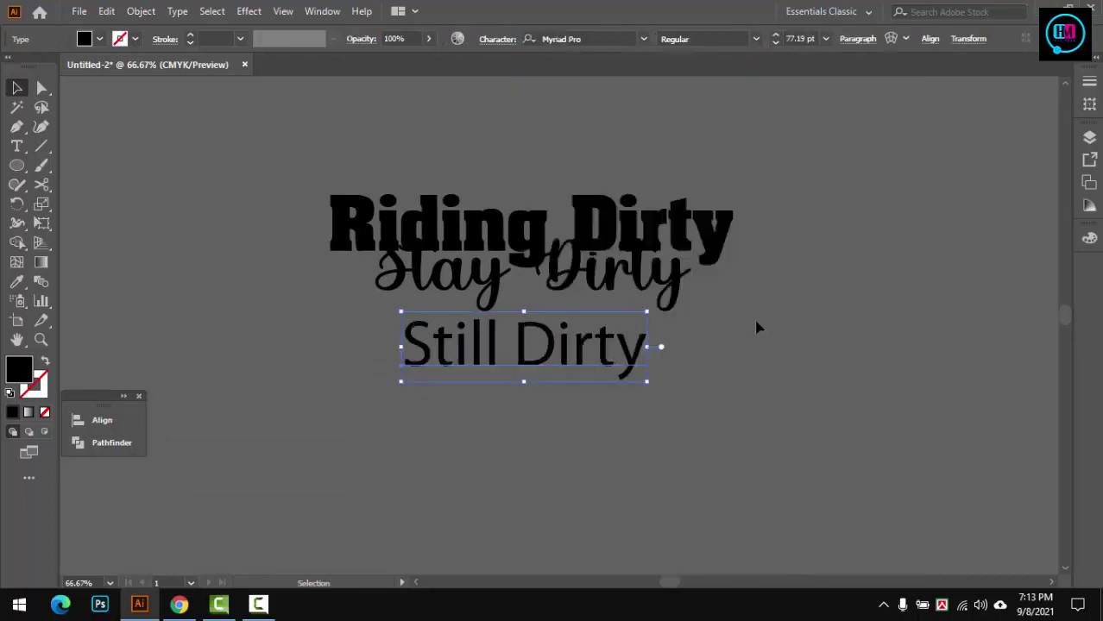
Apply Abadi MT Condensed Extra Bold to Still Dirty and move it up under the script
drag(756, 326, 497, 345)
click(642, 38)
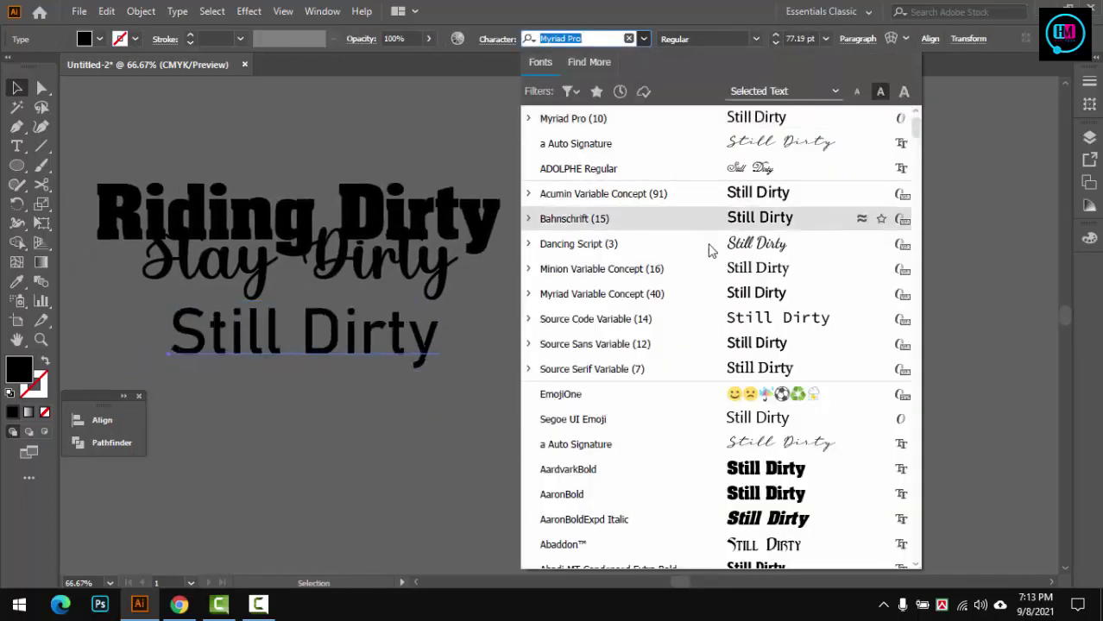
scroll(755, 347, down, 3)
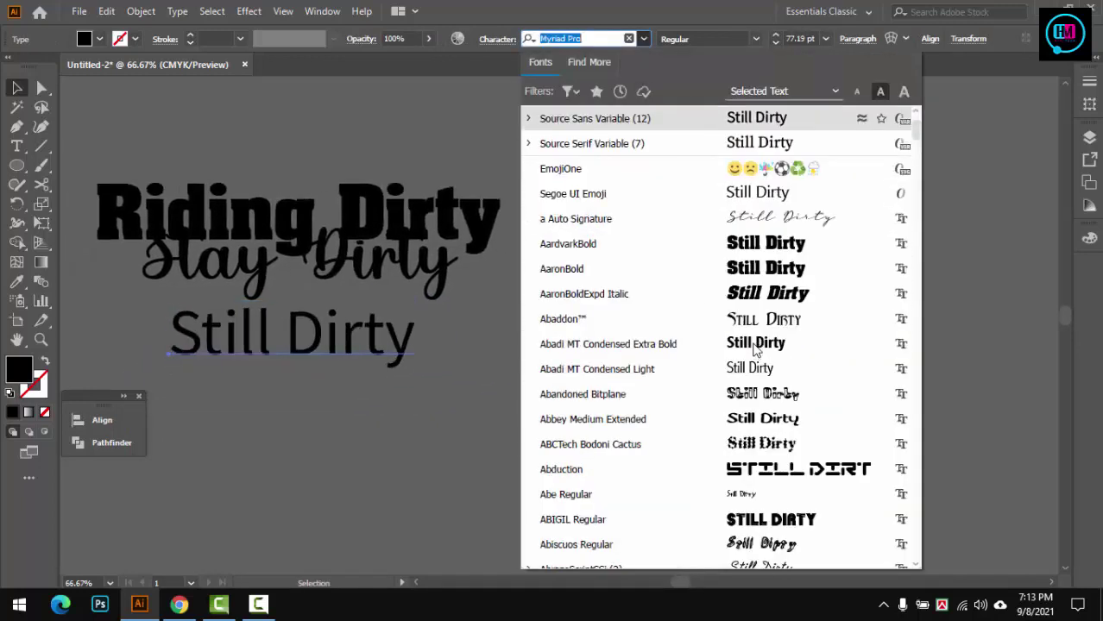
click(756, 345)
click(743, 348)
key(ctrl+1)
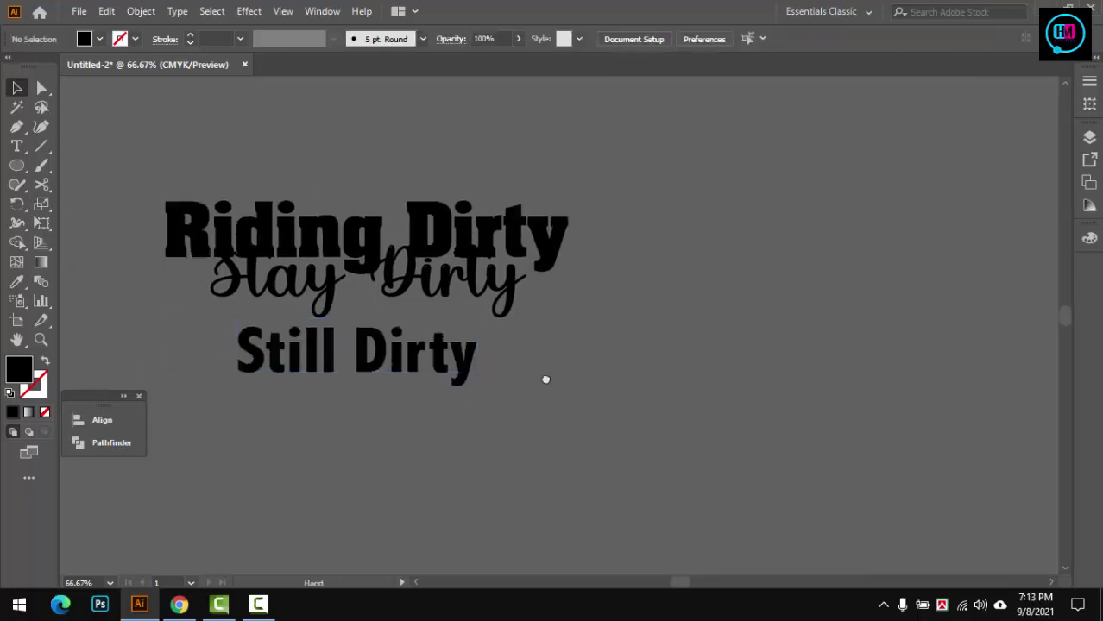
mouse_move(524, 408)
mouse_down()
mouse_move(559, 300)
mouse_move(547, 308)
mouse_up()
Centre all three Dirty lines horizontally on one another
key(ctrl+a)
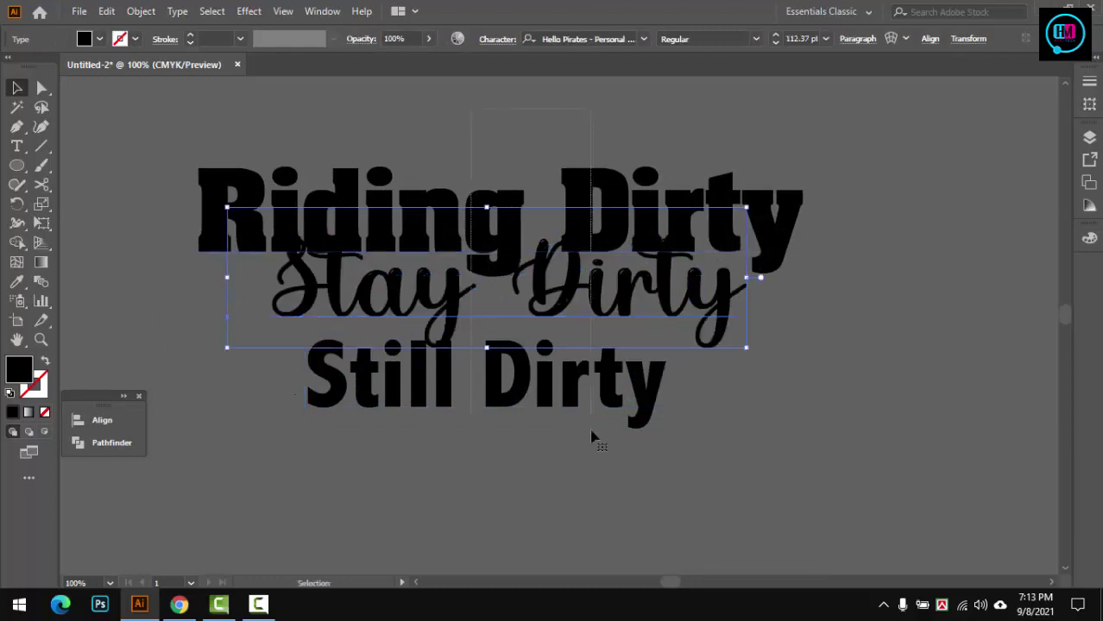
click(108, 421)
click(193, 457)
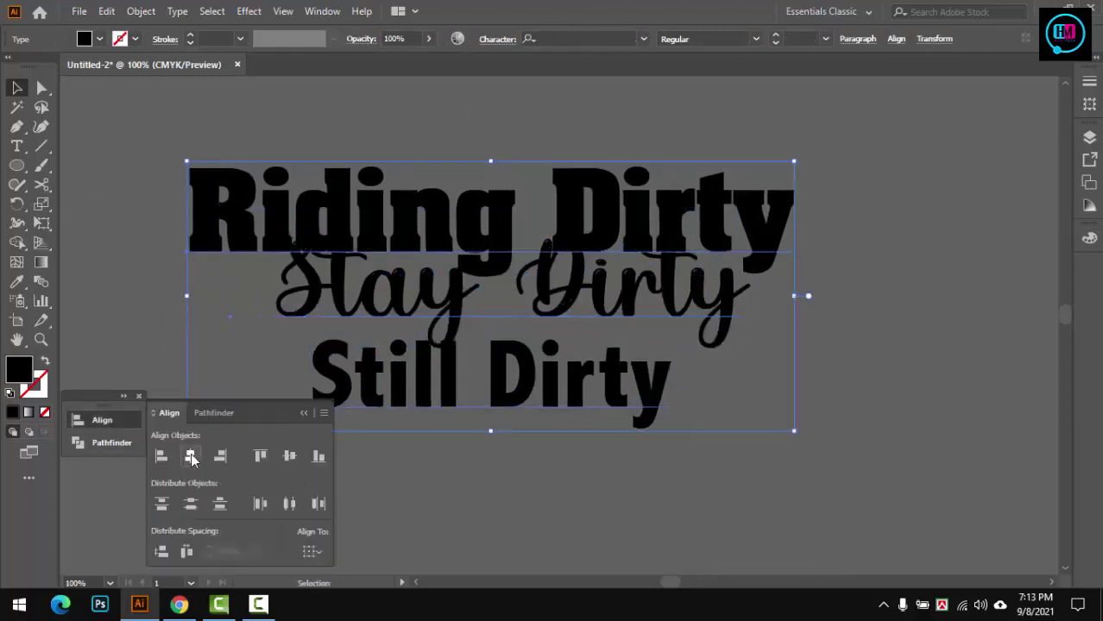
click(564, 516)
Convert the three lines to outlines and select the Stay Dirty shapes
key(ctrl+a)
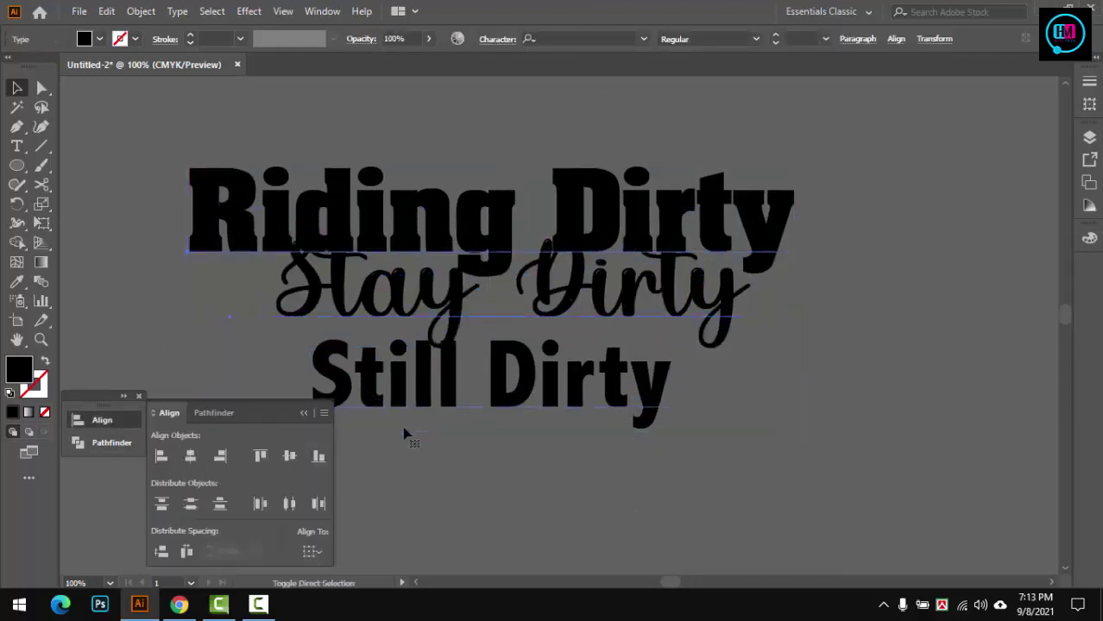
key(ctrl+shift+o)
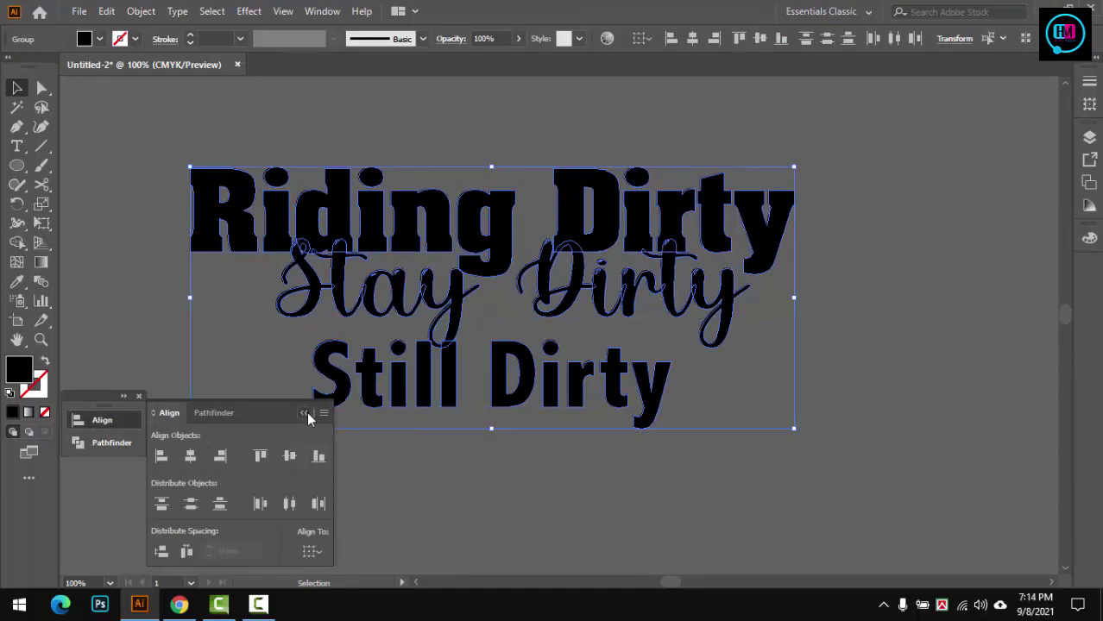
click(305, 414)
click(348, 270)
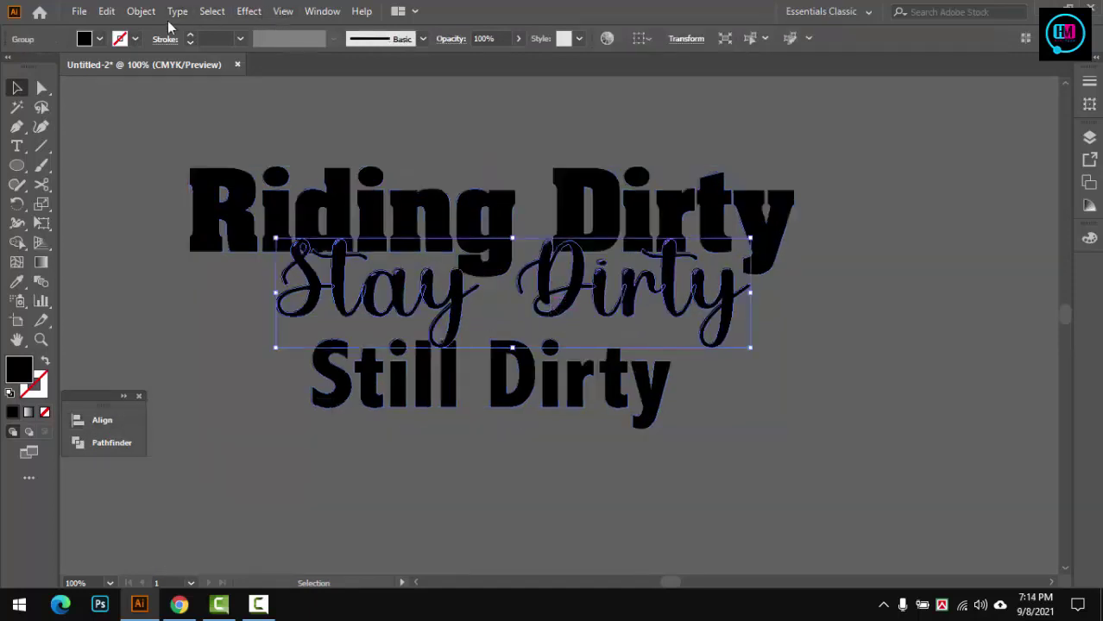
Add a previewed Offset Path around Stay Dirty with a slightly reduced offset distance
click(141, 12)
click(442, 452)
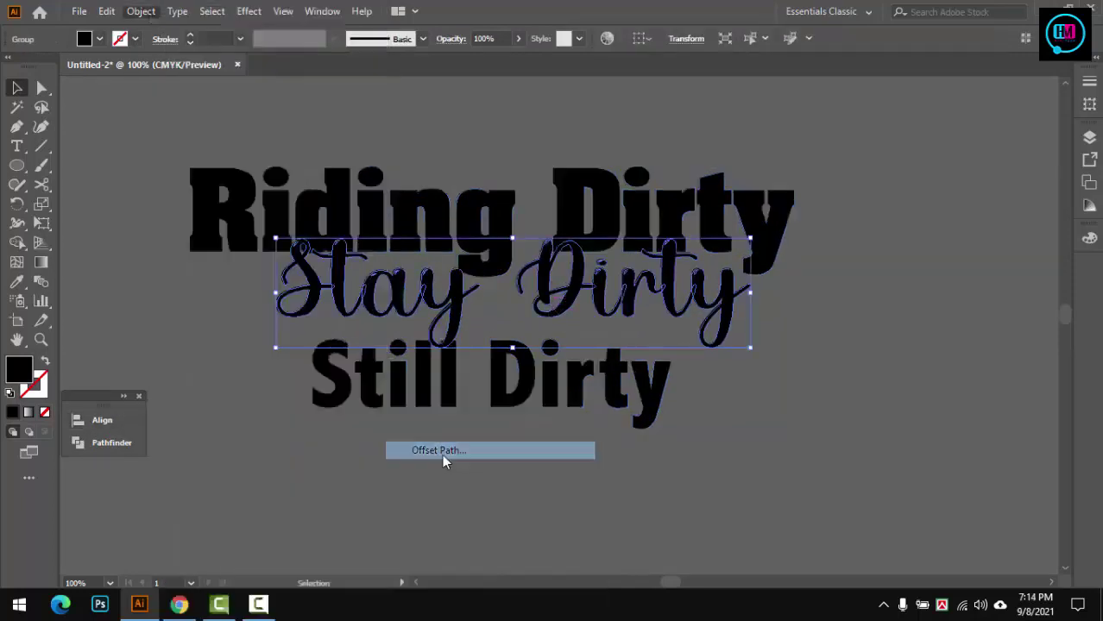
click(867, 303)
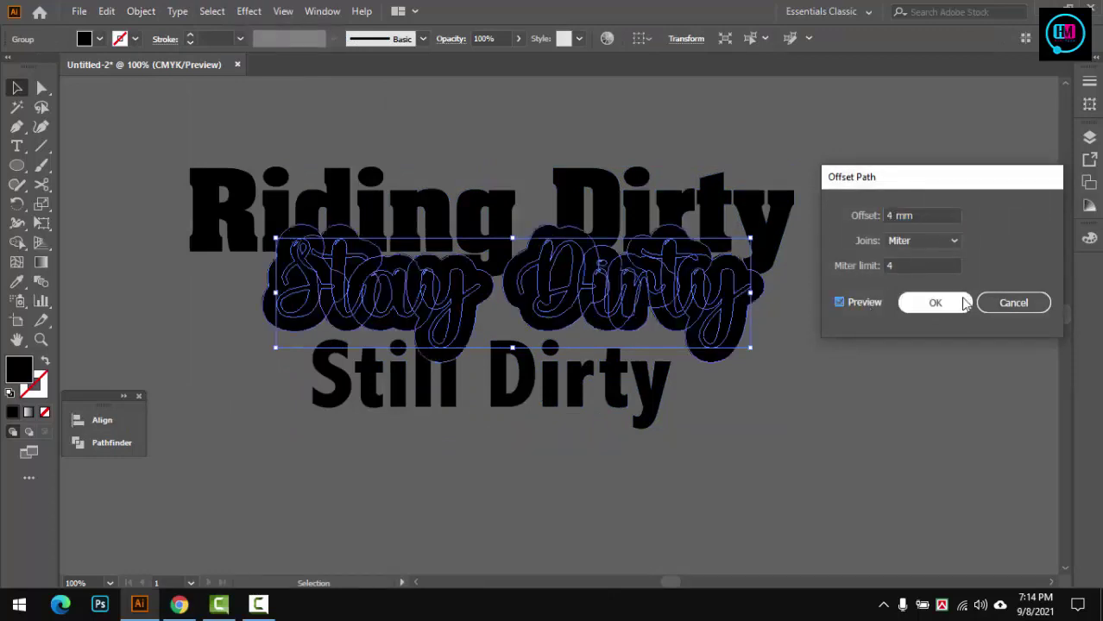
click(928, 216)
key(Down)
key(Down)
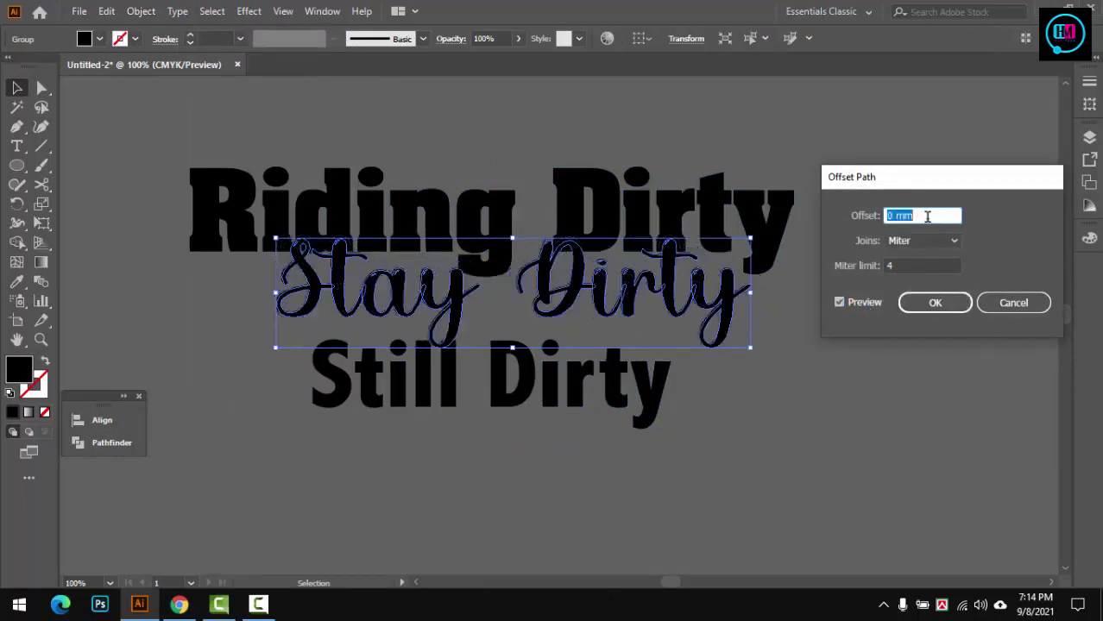
click(934, 302)
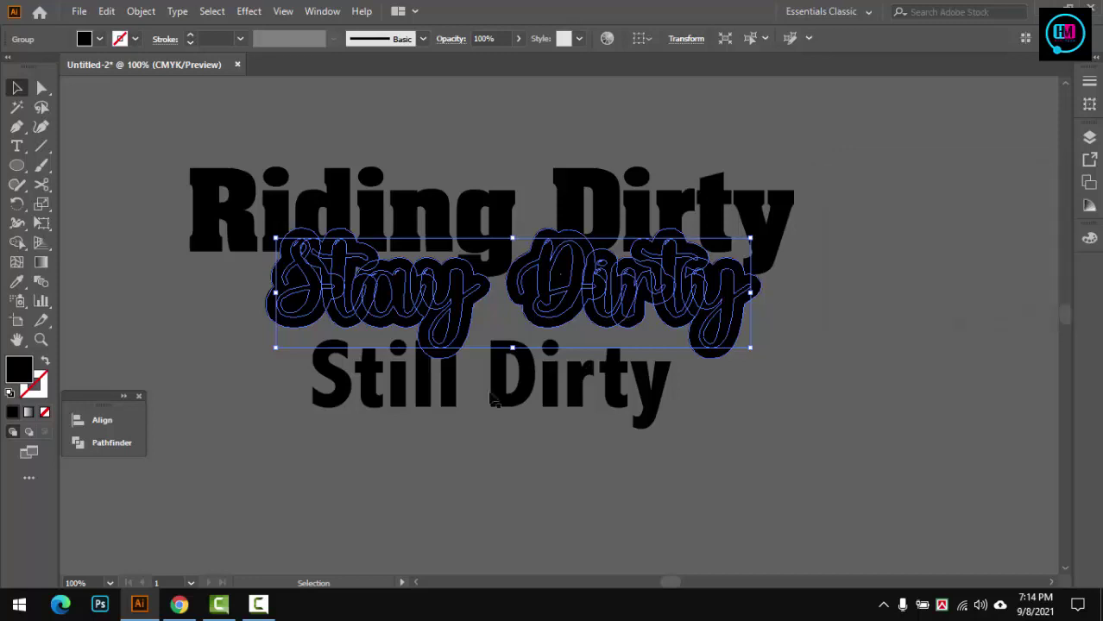
click(112, 442)
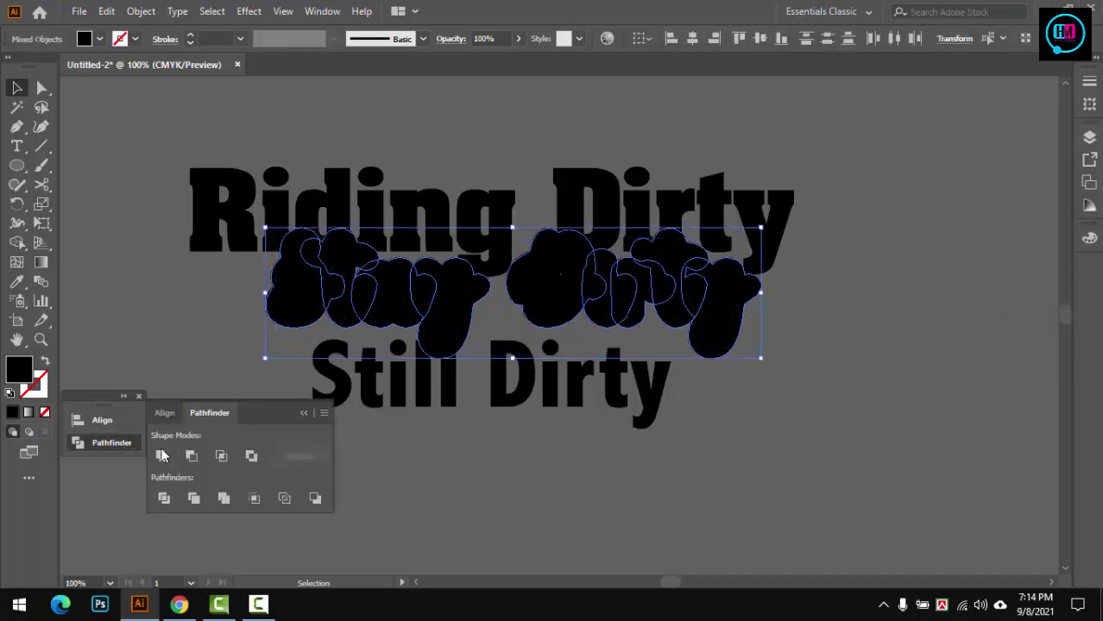
Select all three lettering lines and merge the offset cloud regions with Shape Builder
click(304, 414)
shift+click(420, 379)
shift+click(419, 220)
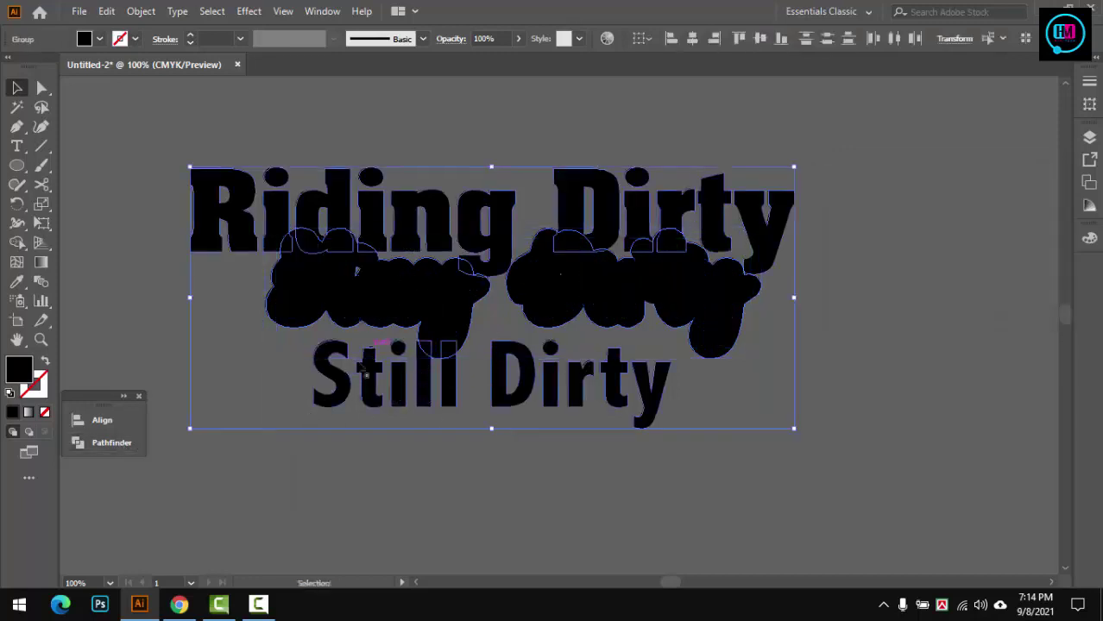
scroll(346, 319, up, 2)
scroll(350, 320, up, 2)
key(shift+m)
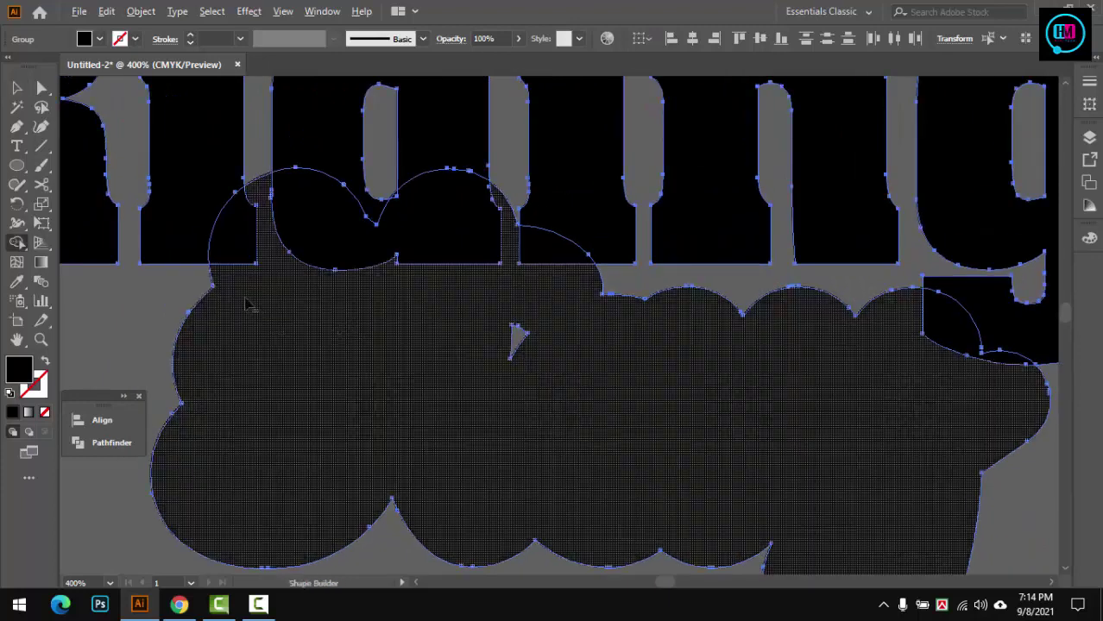
mouse_move(262, 249)
mouse_down()
mouse_move(489, 263)
mouse_move(530, 278)
mouse_up()
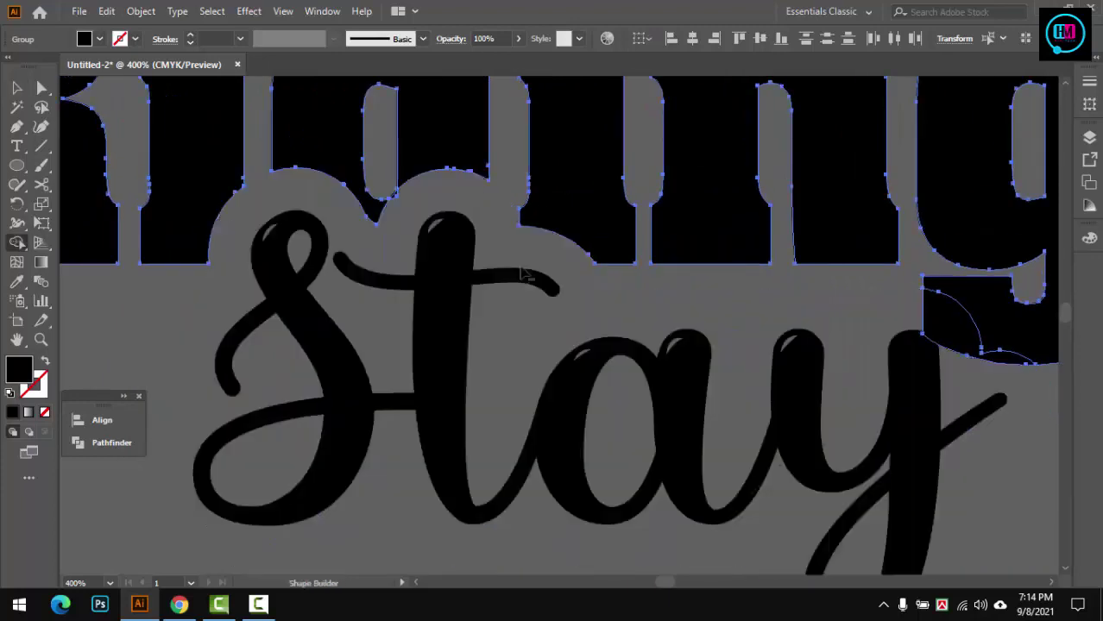
scroll(531, 280, down, 2)
scroll(526, 328, up, 2)
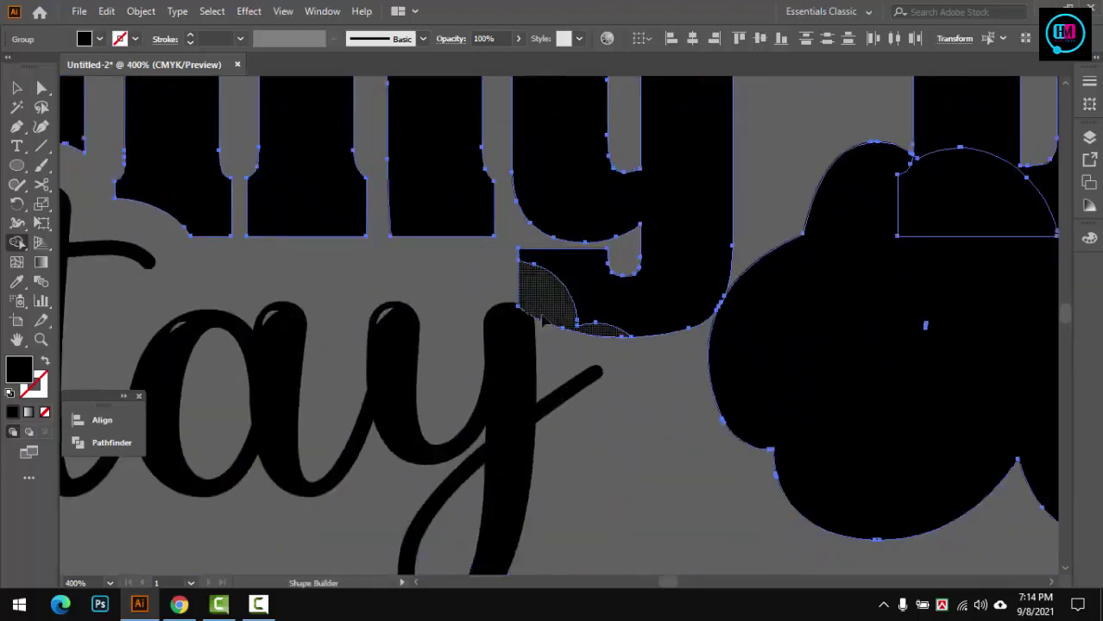
drag(528, 332, 635, 327)
Delete the cloud shape, leaving gaps in the bold lettering around the script
scroll(635, 327, down, 1)
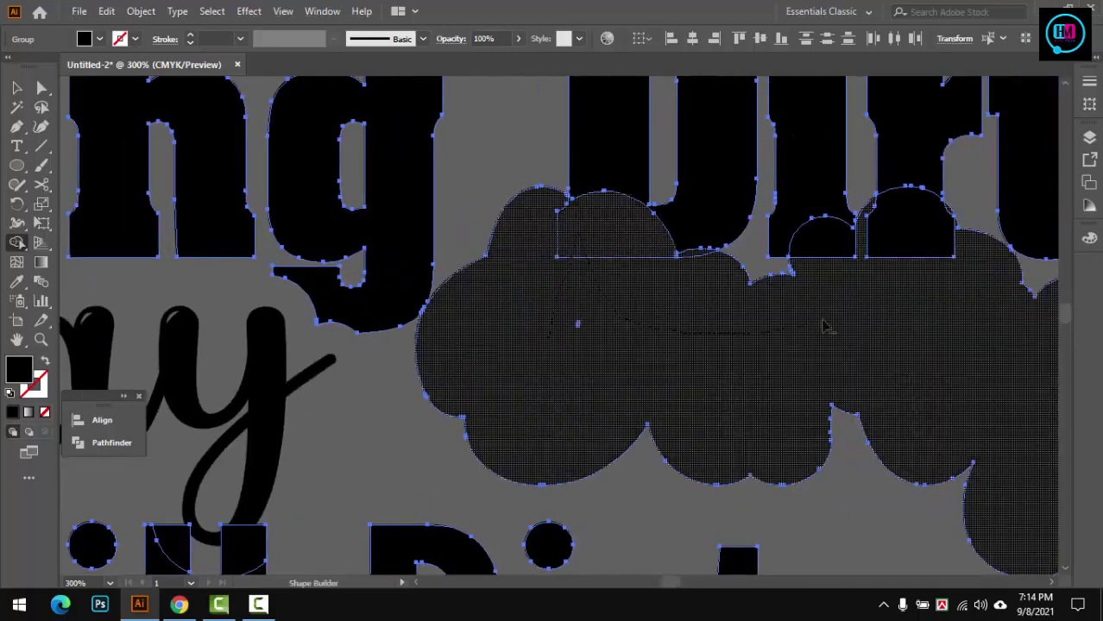
drag(906, 252, 749, 236)
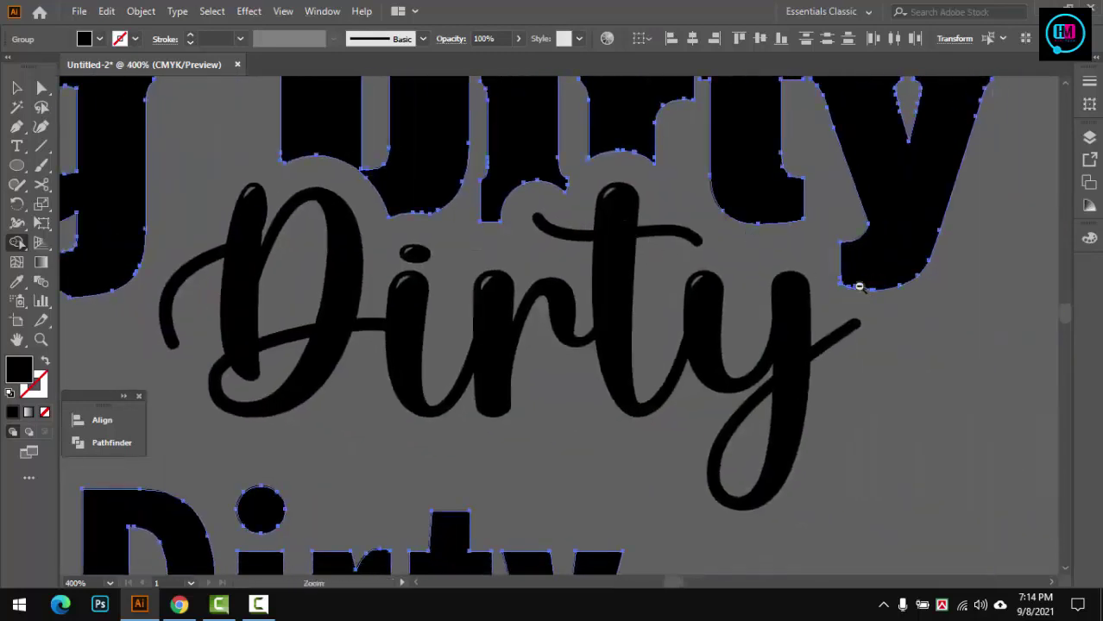
scroll(859, 286, up, 3)
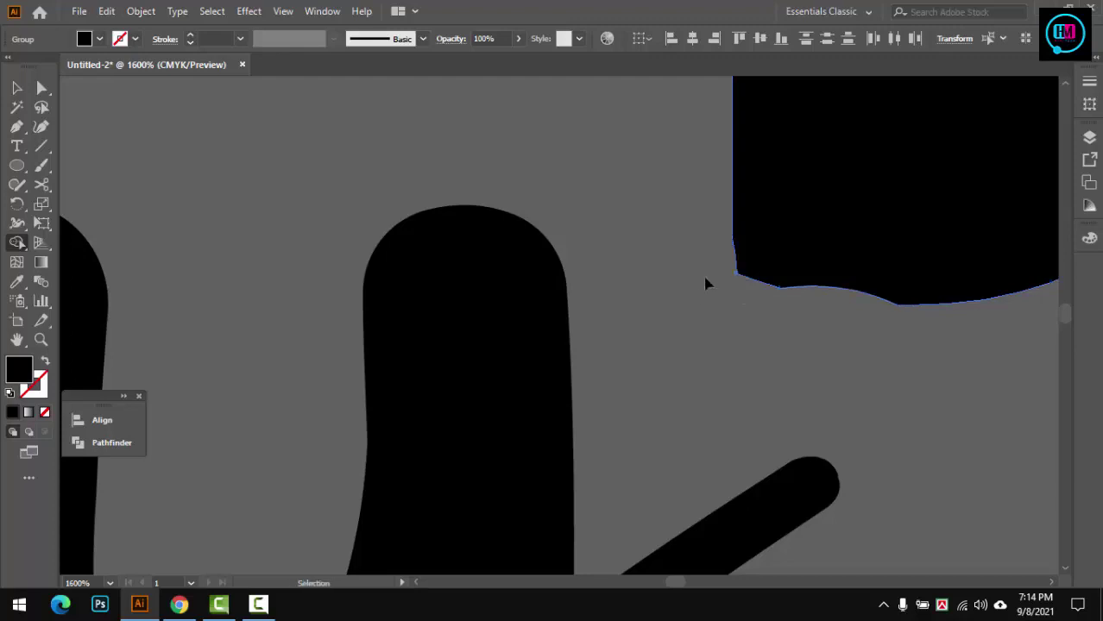
scroll(706, 283, down, 3)
scroll(635, 382, down, 1)
scroll(462, 325, up, 2)
scroll(352, 319, up, 1)
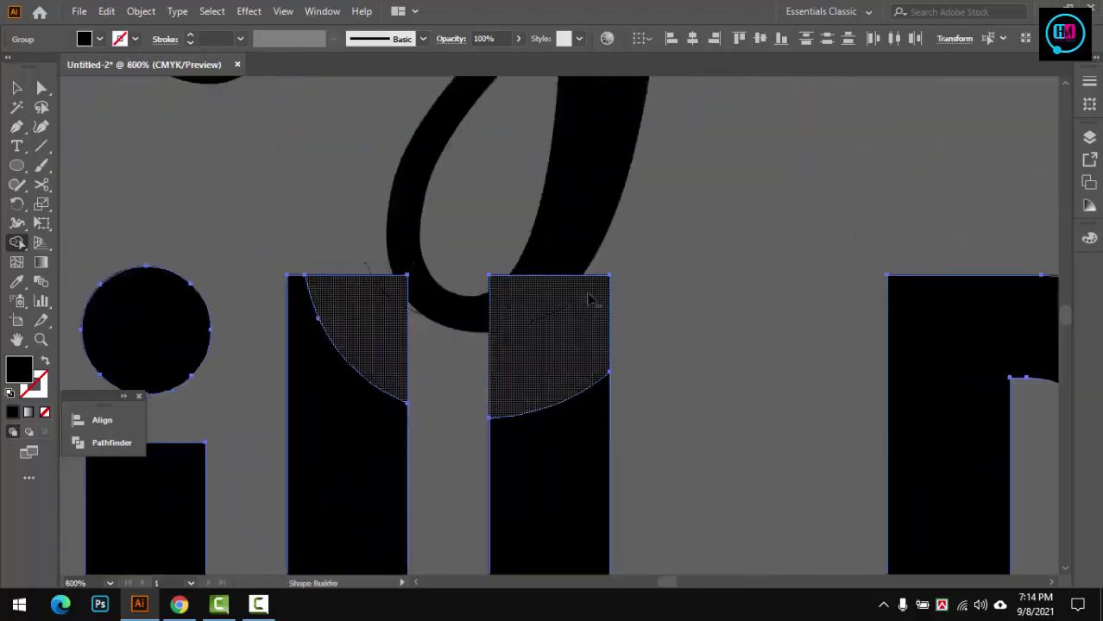
scroll(604, 284, down, 2)
scroll(640, 241, down, 3)
Select all the lettering and unite it into one shape with Pathfinder
key(v)
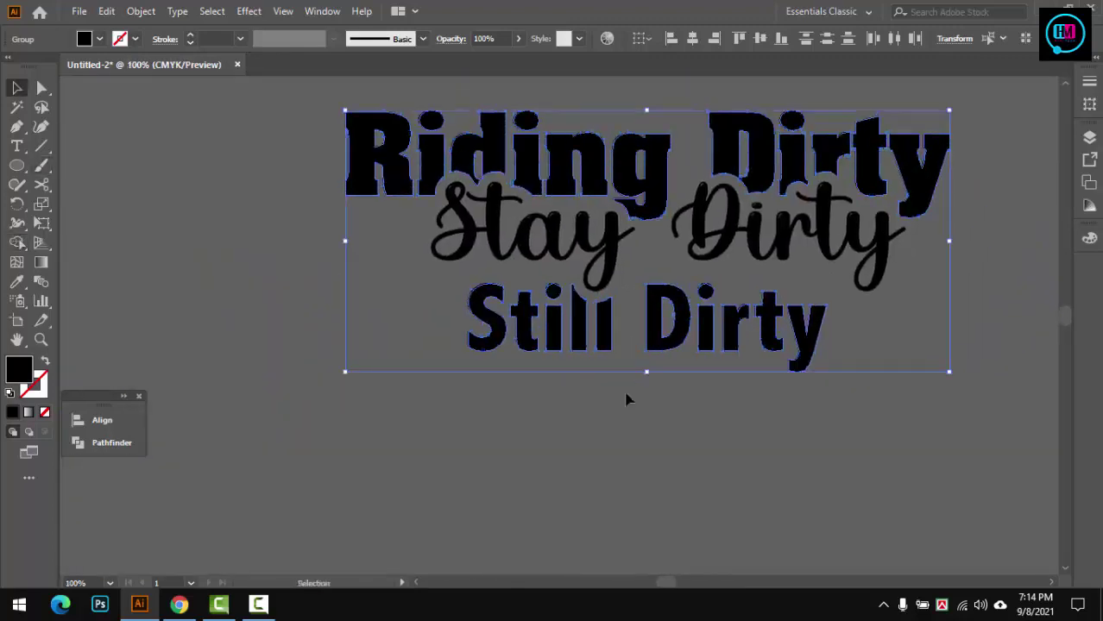
click(627, 399)
scroll(534, 389, down, 1)
scroll(525, 323, up, 1)
scroll(535, 325, down, 1)
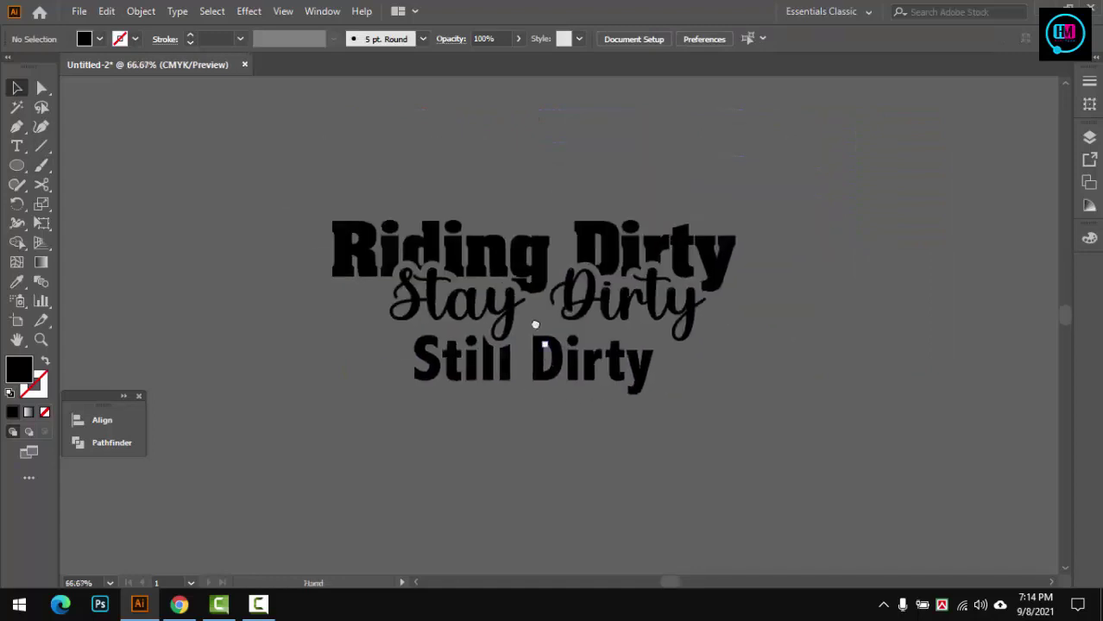
scroll(535, 325, up, 2)
scroll(535, 324, down, 1)
scroll(535, 324, down, 1)
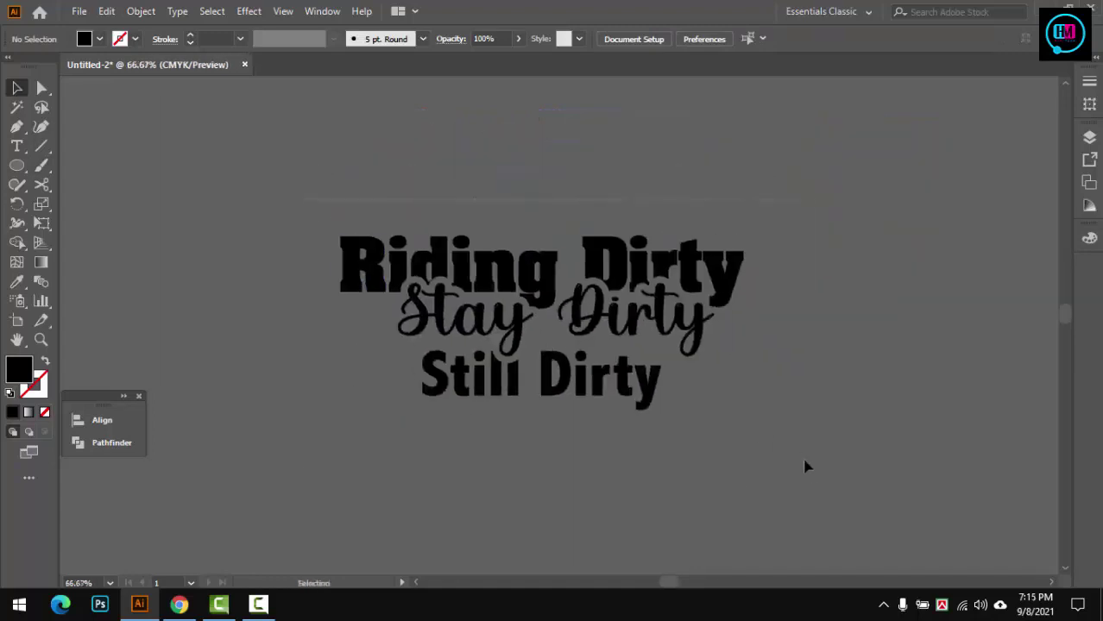
key(ctrl+a)
click(121, 443)
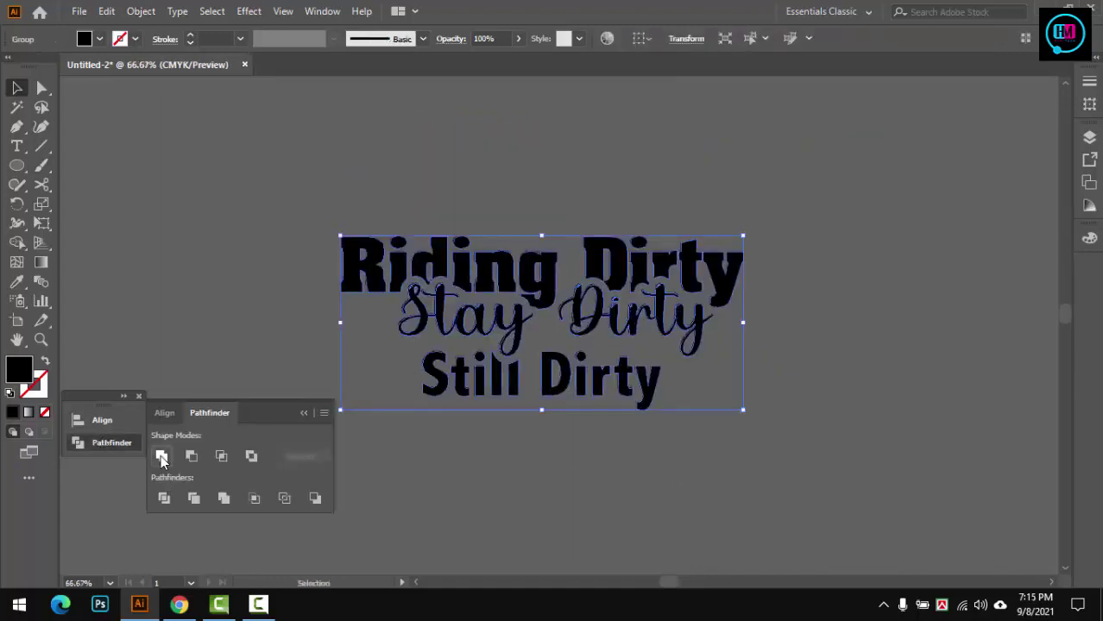
click(303, 360)
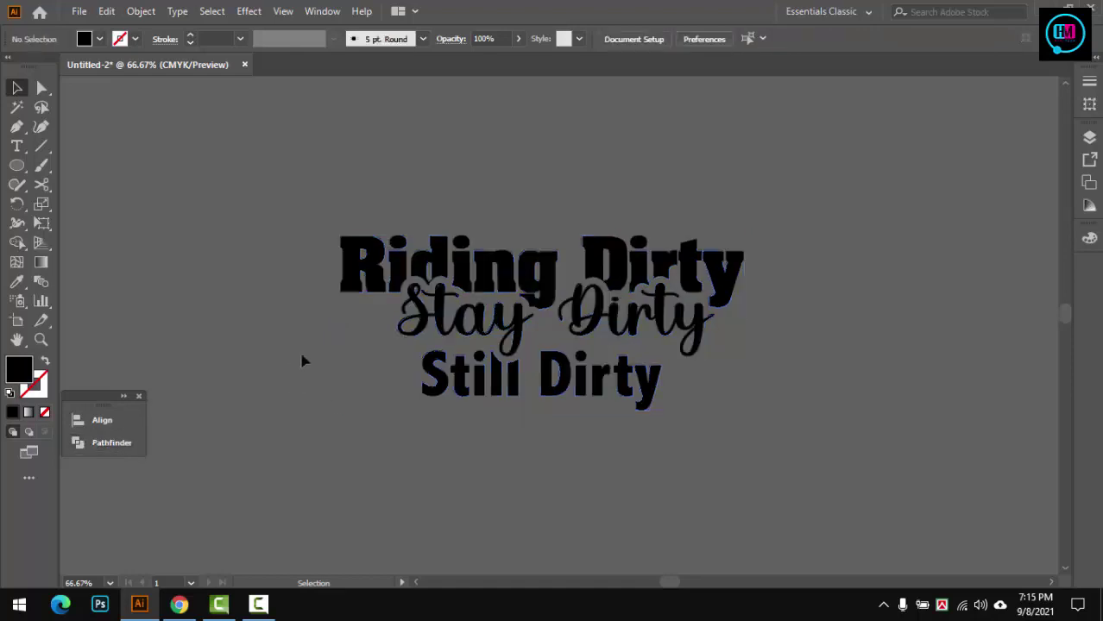
scroll(517, 340, up, 2)
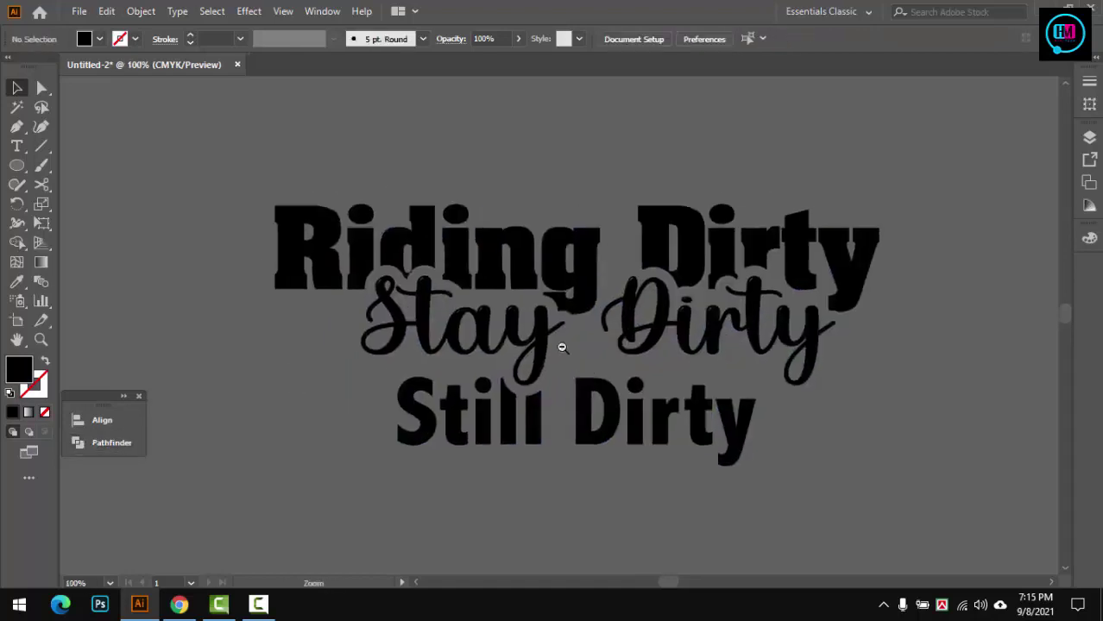
Rearrange Just smoke it, the truck and the Dirty lettering closer together
scroll(544, 328, down, 5)
mouse_move(292, 302)
mouse_down()
mouse_move(410, 306)
mouse_move(526, 250)
mouse_up()
scroll(422, 354, down, 2)
drag(358, 473, 665, 293)
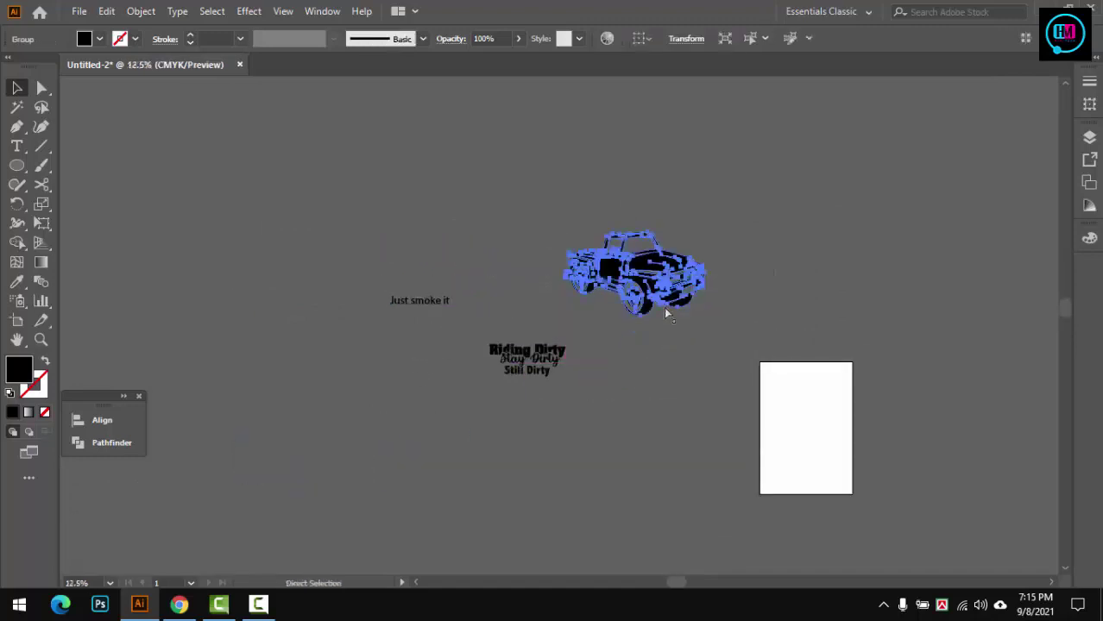
scroll(665, 308, up, 2)
scroll(587, 423, up, 1)
scroll(552, 474, down, 1)
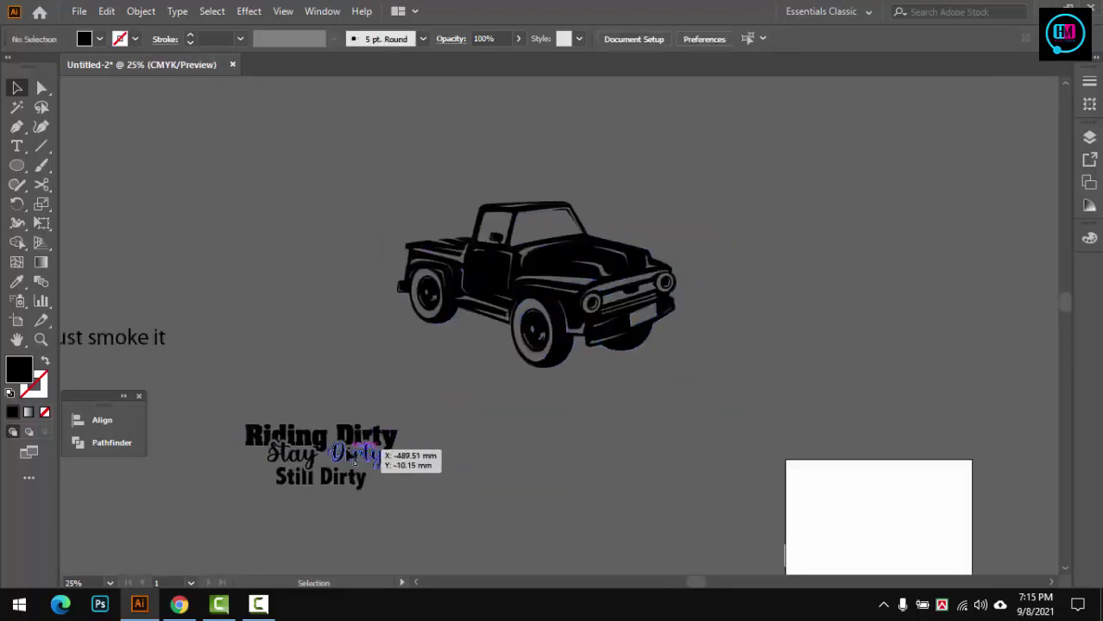
mouse_move(382, 458)
mouse_down()
mouse_move(533, 440)
mouse_move(345, 467)
mouse_up()
scroll(570, 328, up, 1)
Shrink the truck to about half size and move it left into place
click(666, 333)
key(ctrl+z)
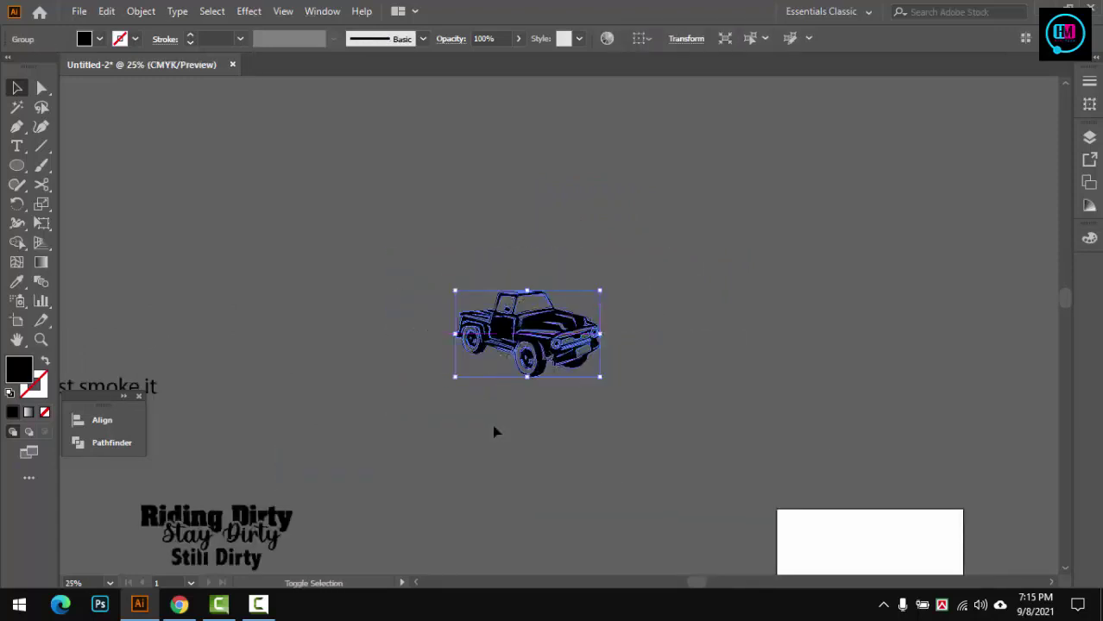
click(492, 430)
drag(492, 431, 695, 356)
mouse_move(747, 276)
mouse_down()
mouse_move(586, 321)
mouse_move(614, 321)
mouse_up()
click(628, 418)
scroll(402, 385, up, 1)
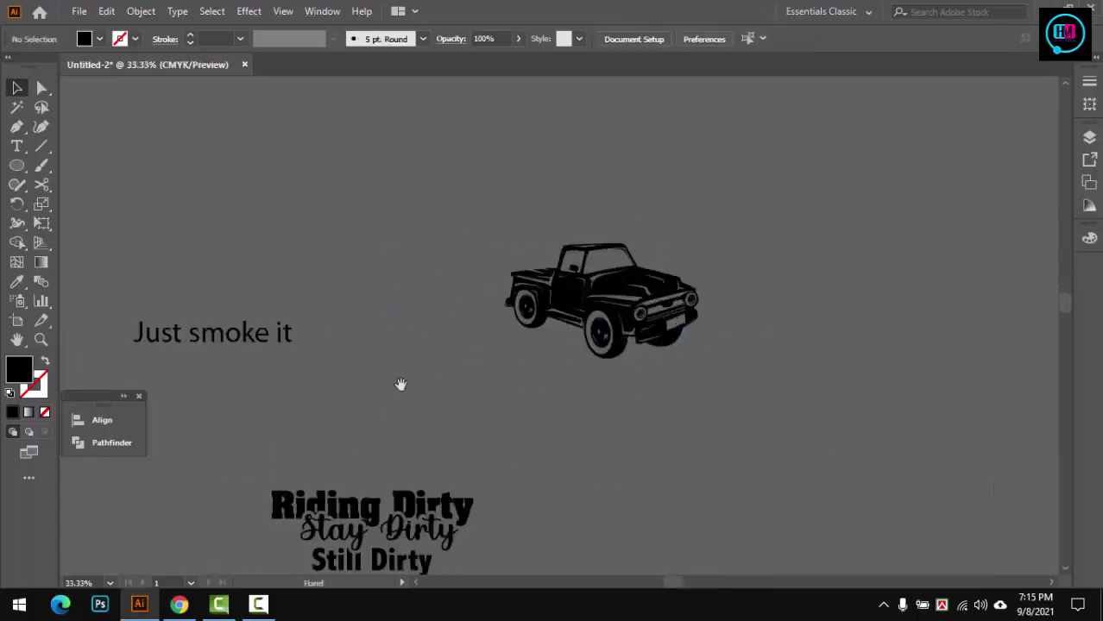
Copy the 'Just smoke it' text line
triple_click(327, 341)
key(ctrl+c)
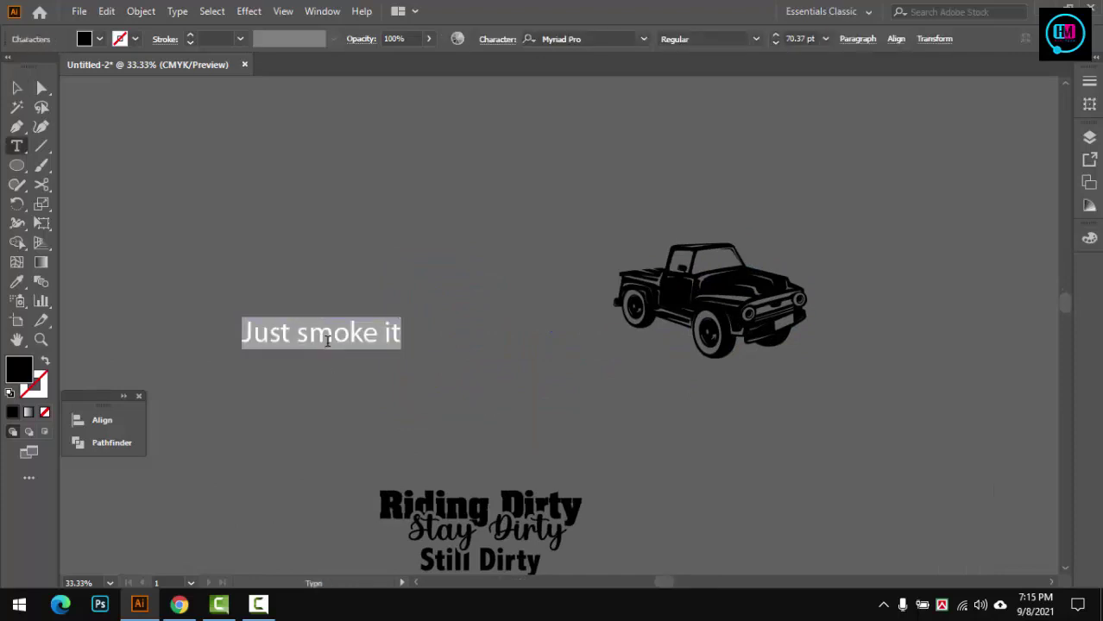
key(Escape)
scroll(564, 313, right, 2)
Draw a no-fill outlined circle around the truck and flatten it into a wider ellipse
click(564, 313)
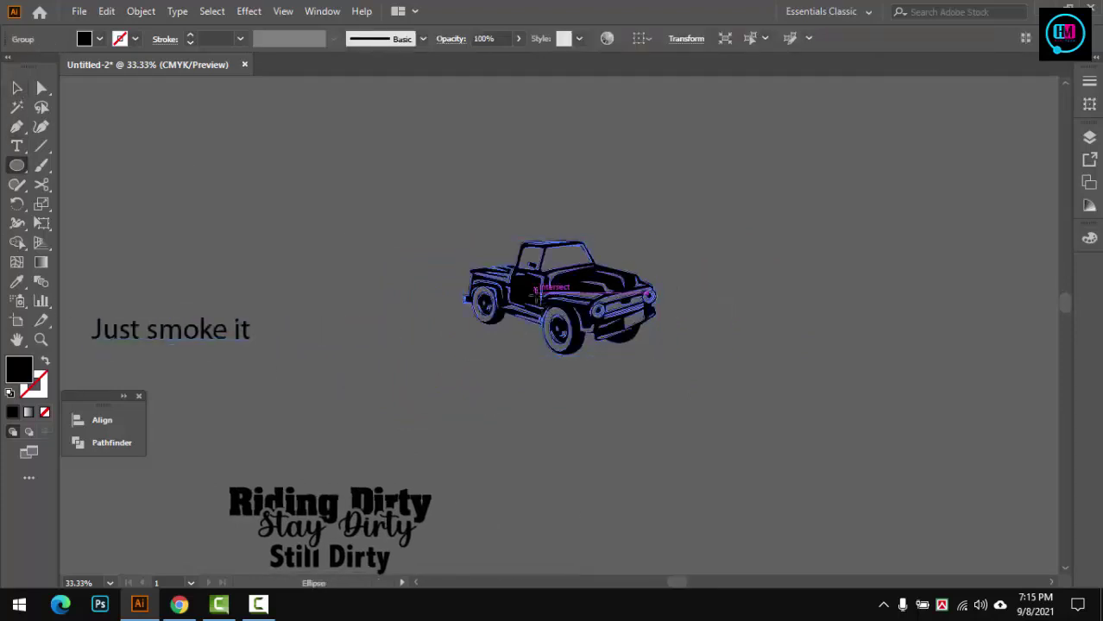
drag(555, 300, 681, 350)
key(shift+x)
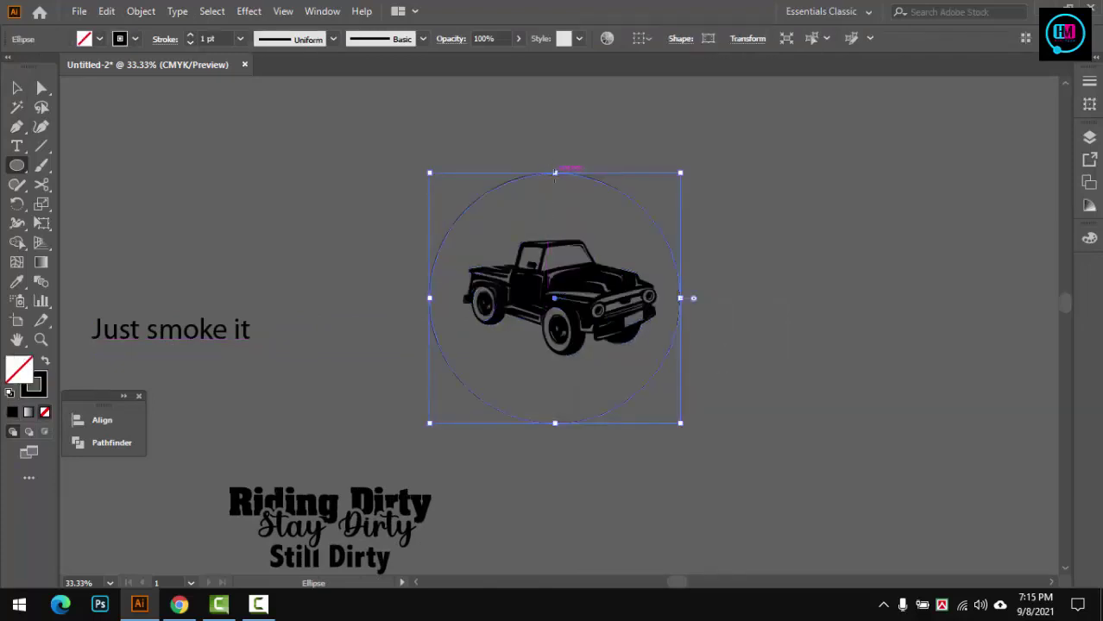
drag(554, 172, 554, 197)
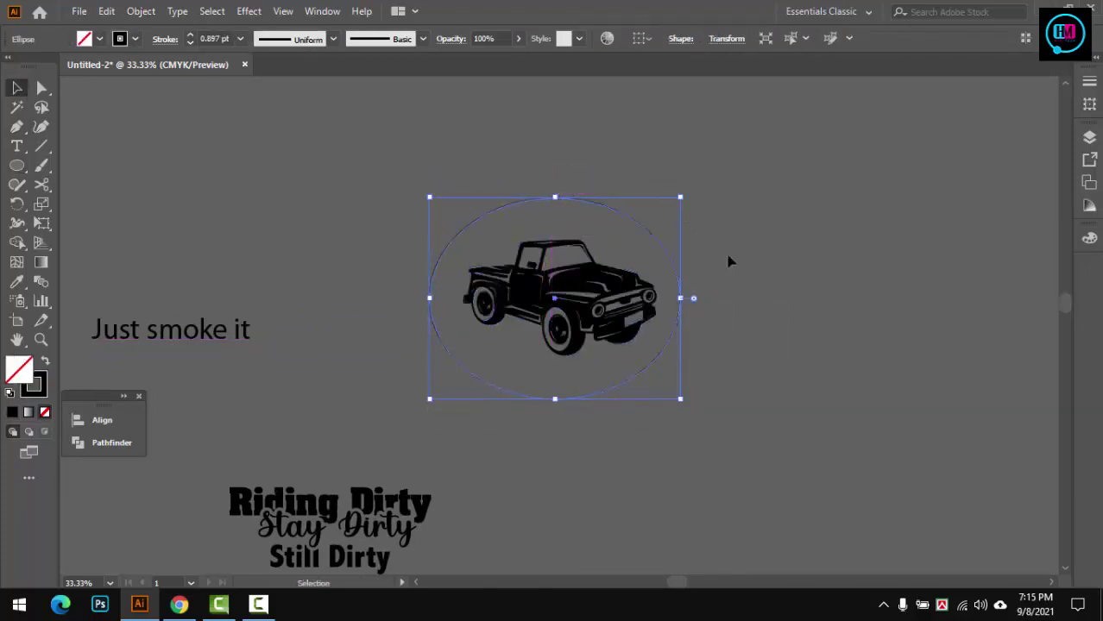
Select the ellipse and truck together and align their centres
click(728, 260)
key(ctrl+equal)
drag(759, 121, 345, 461)
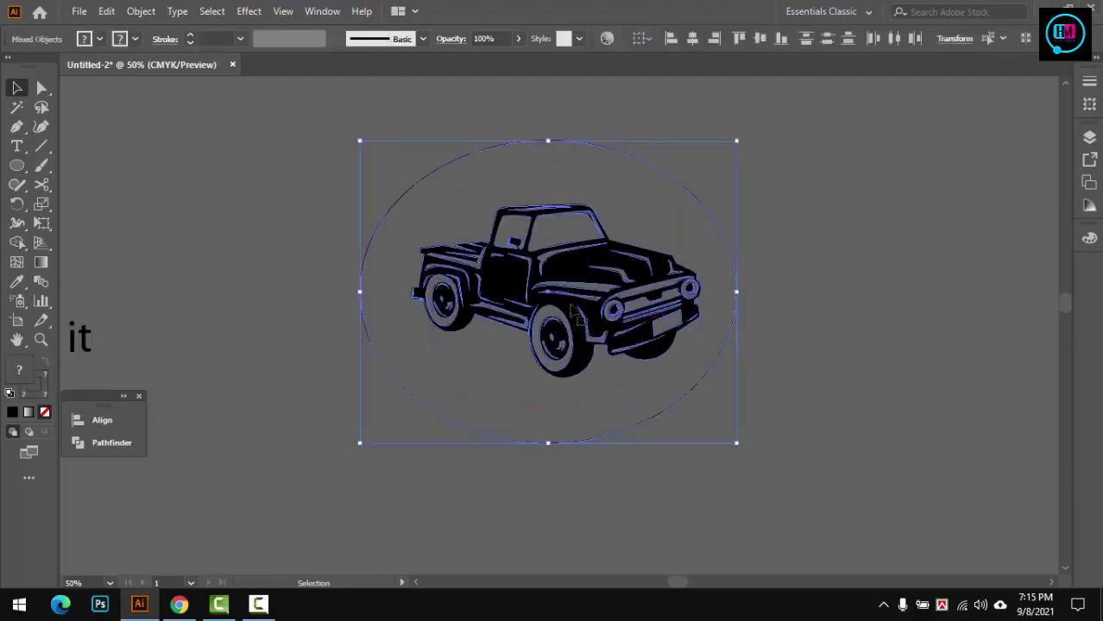
click(115, 423)
click(460, 480)
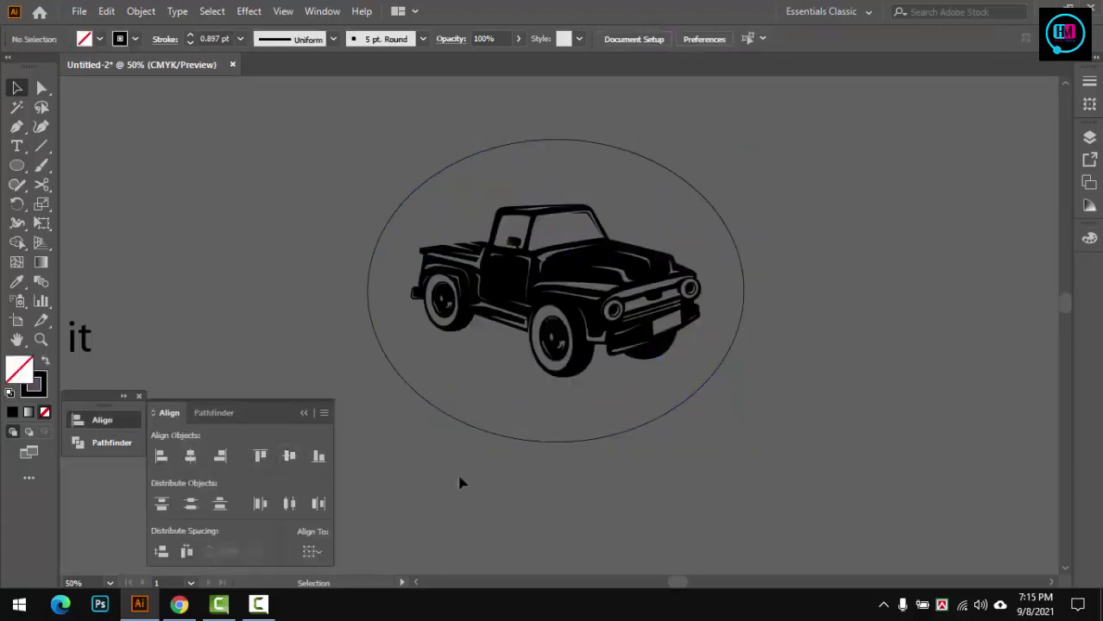
scroll(460, 480, left, 1)
click(16, 147)
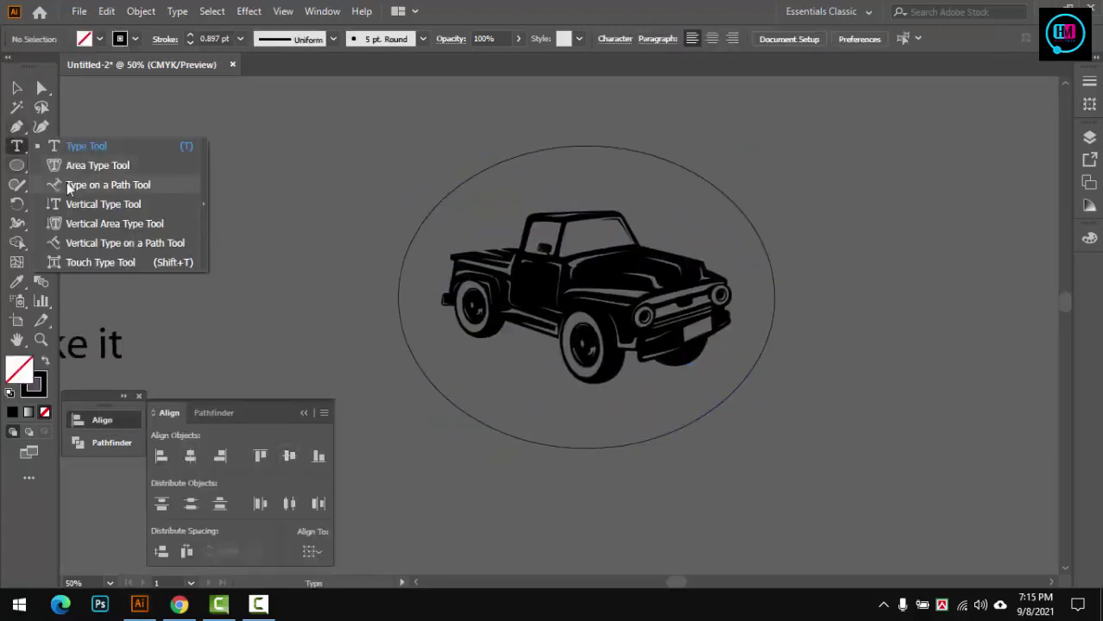
drag(17, 151, 66, 182)
click(409, 246)
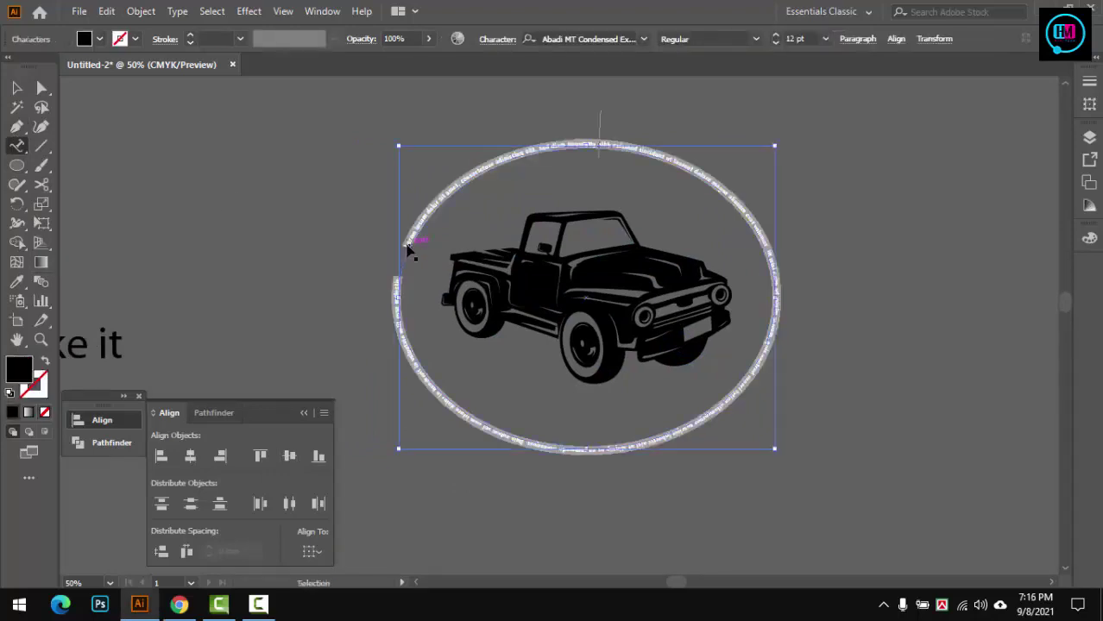
key(ctrl+v)
click(627, 286)
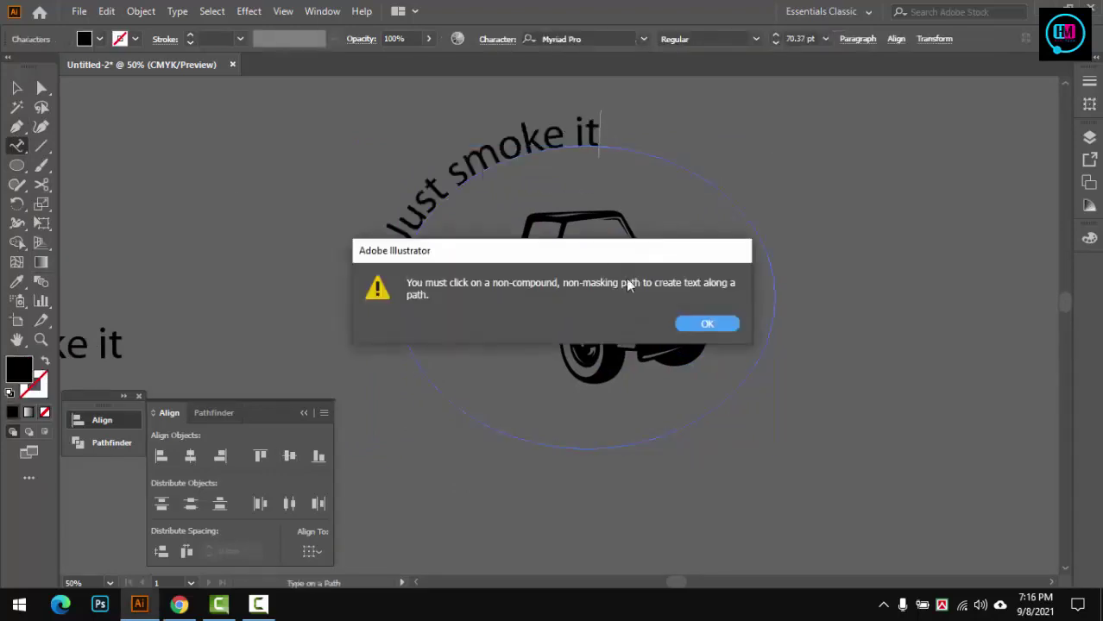
click(687, 326)
key(v)
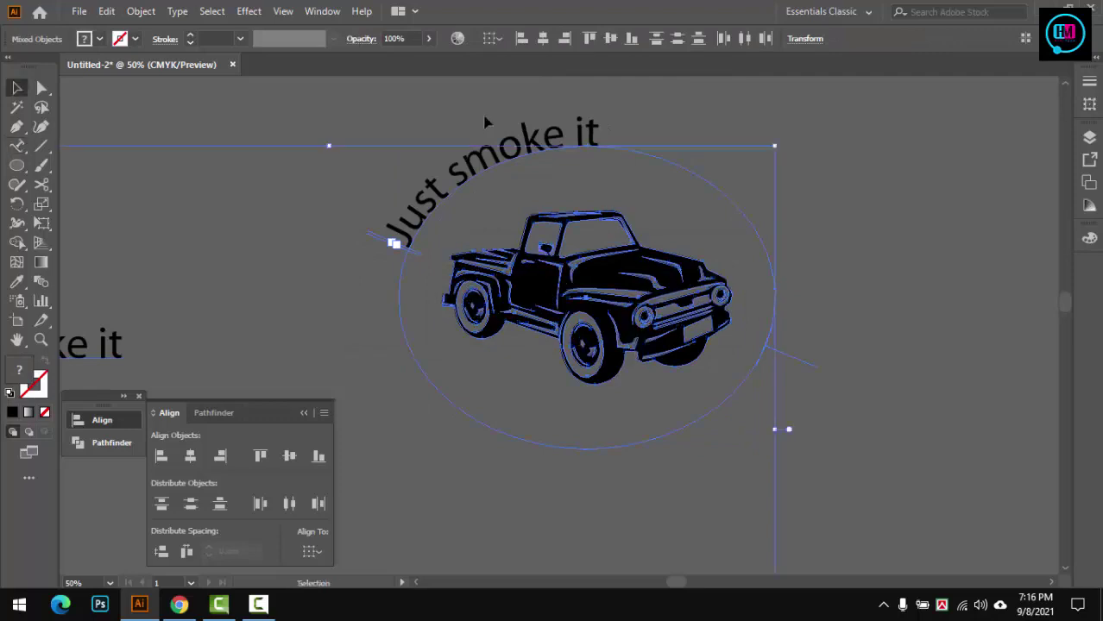
key(a)
click(585, 136)
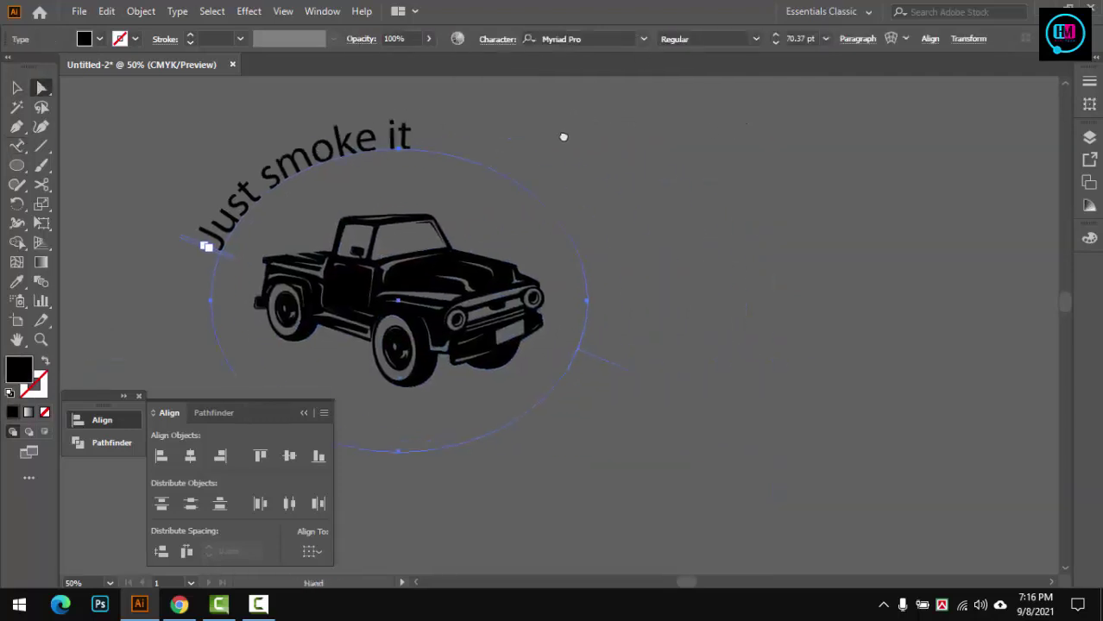
Choose Alfredo Heavy from the font list for the curved 'Just smoke it' text
click(642, 39)
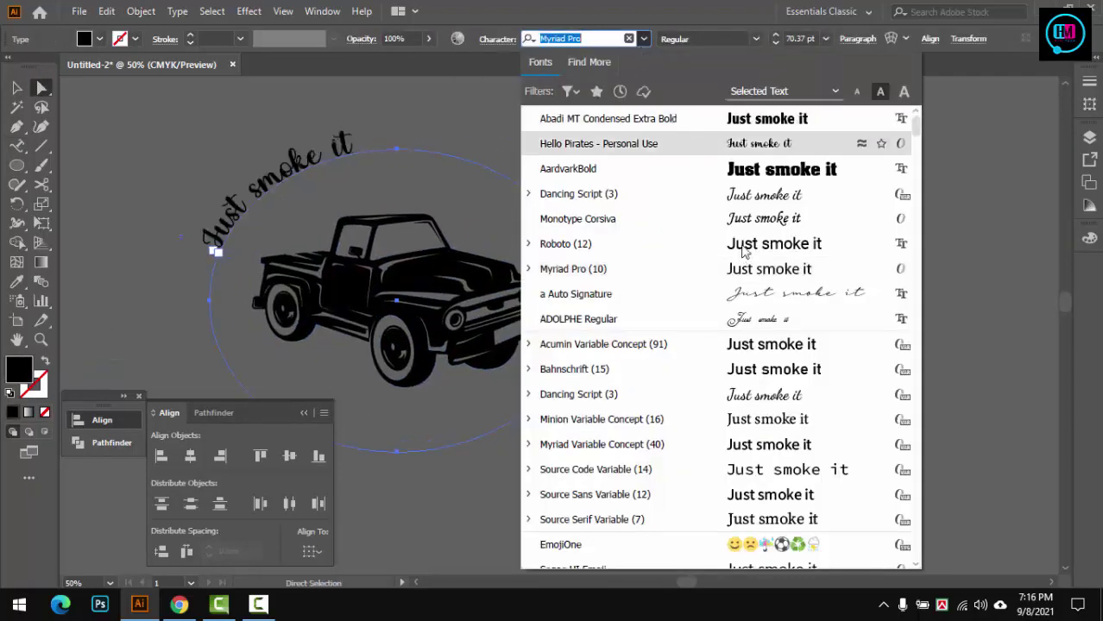
scroll(744, 248, down, 2)
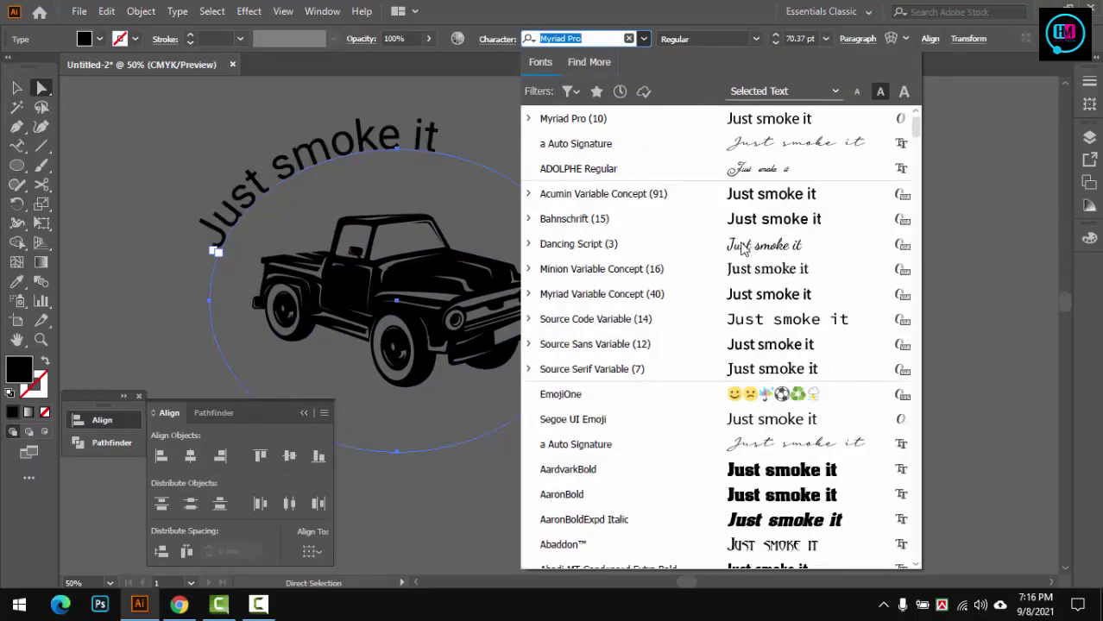
scroll(745, 254, down, 3)
scroll(751, 276, down, 3)
scroll(759, 250, down, 1)
scroll(763, 216, down, 3)
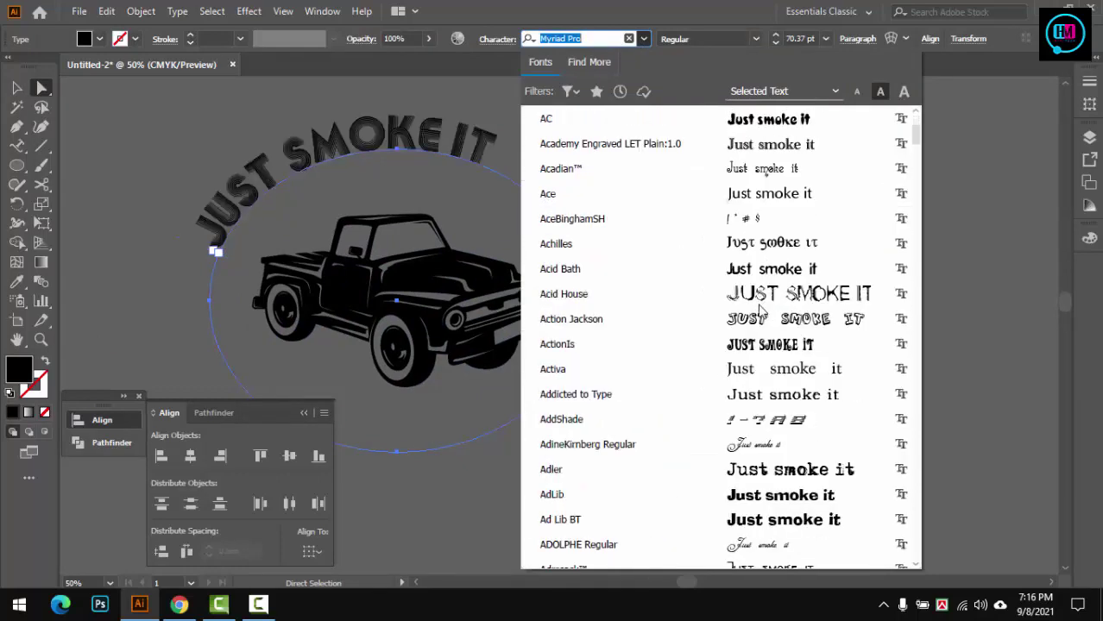
scroll(763, 216, down, 3)
scroll(762, 213, down, 1)
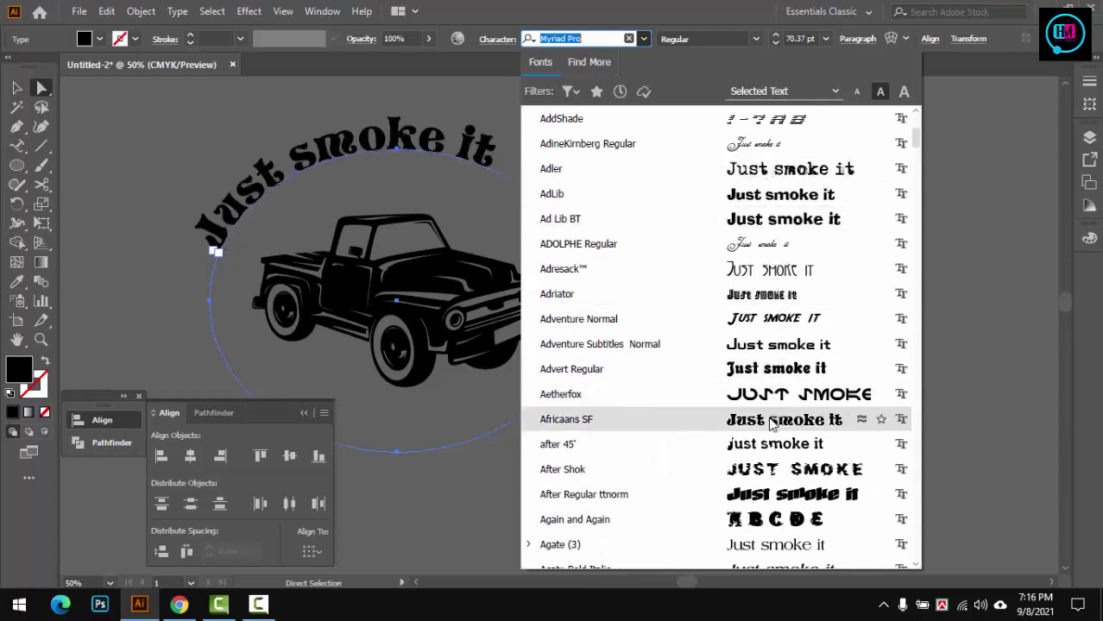
scroll(762, 492, down, 1)
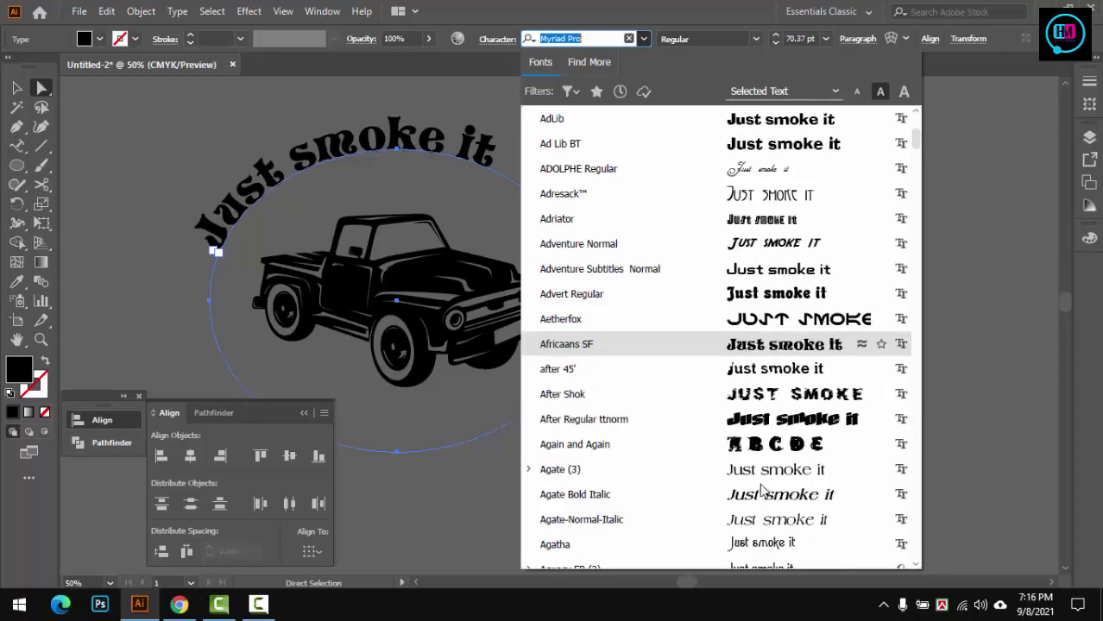
scroll(814, 395, down, 5)
scroll(814, 395, down, 4)
scroll(811, 373, down, 4)
scroll(811, 328, down, 2)
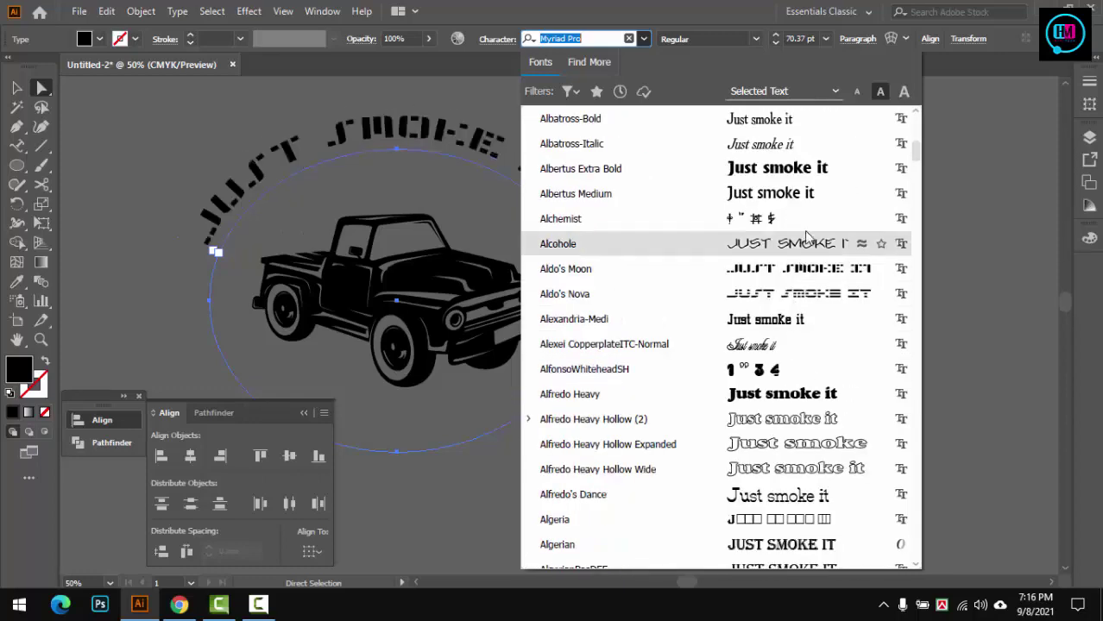
scroll(811, 216, down, 1)
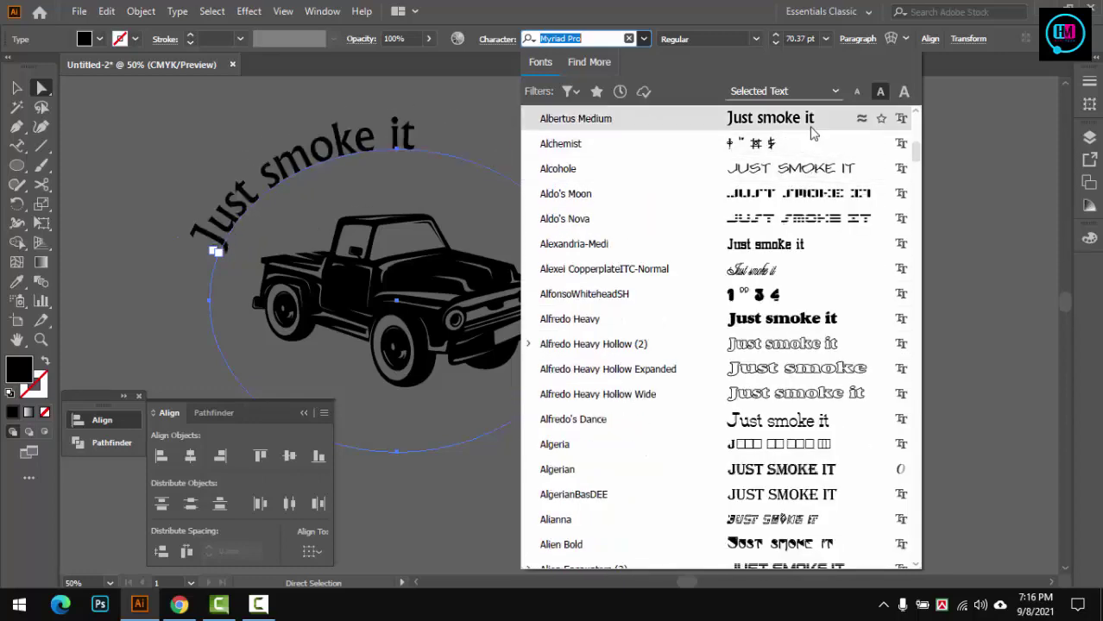
click(811, 318)
click(728, 321)
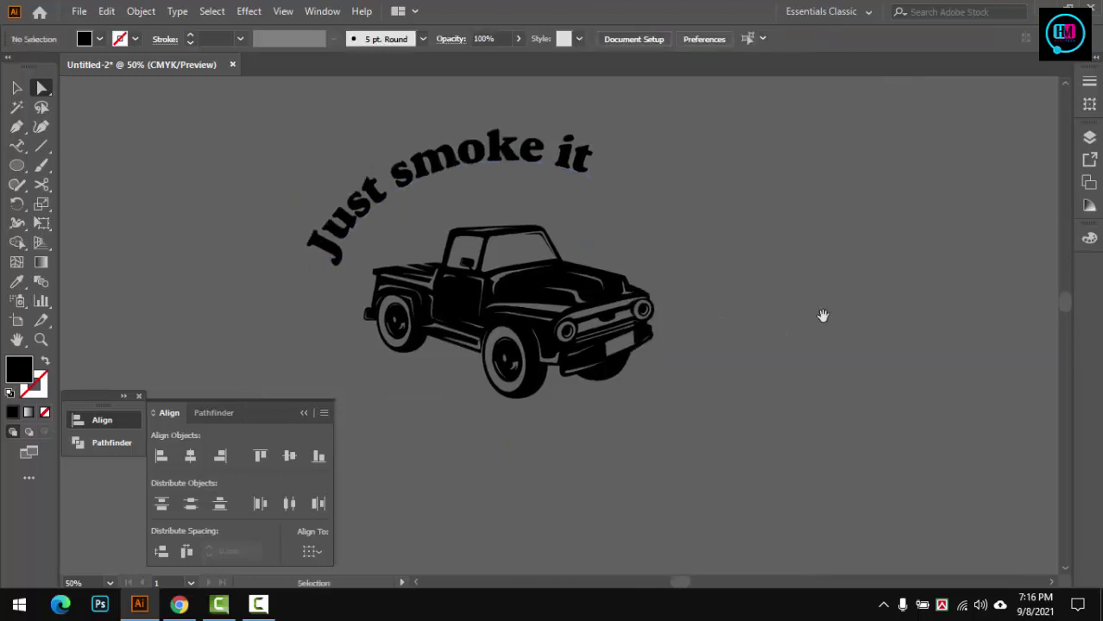
scroll(820, 313, down, 2)
scroll(793, 346, up, 3)
click(647, 332)
Set the curved 'Just smoke it' text to 82 pt
scroll(647, 333, down, 2)
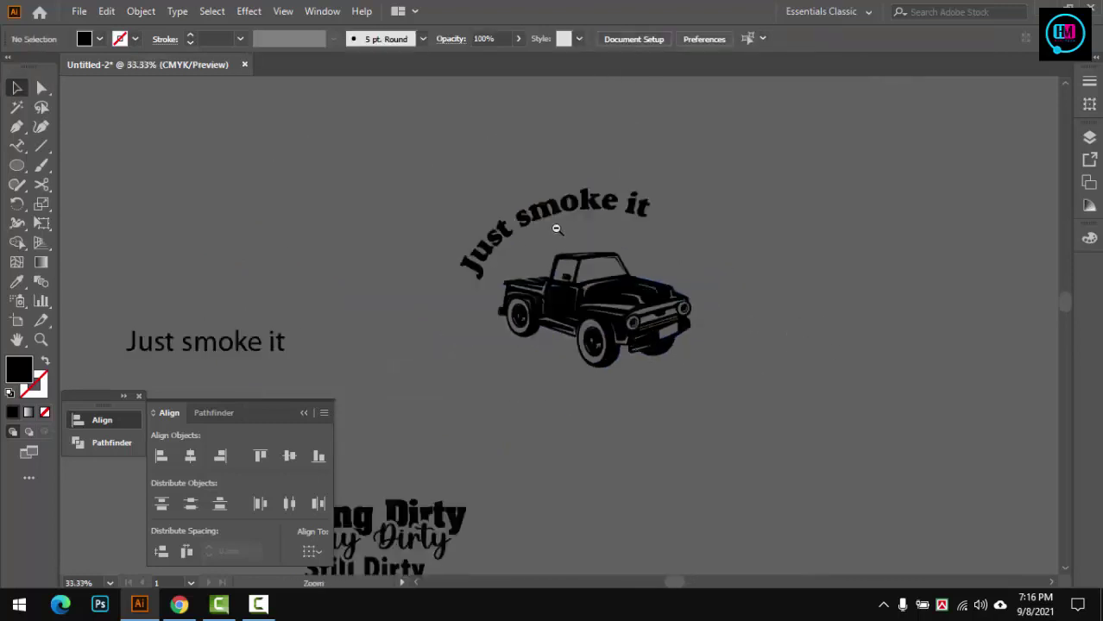
scroll(554, 227, up, 1)
click(569, 200)
triple_click(569, 200)
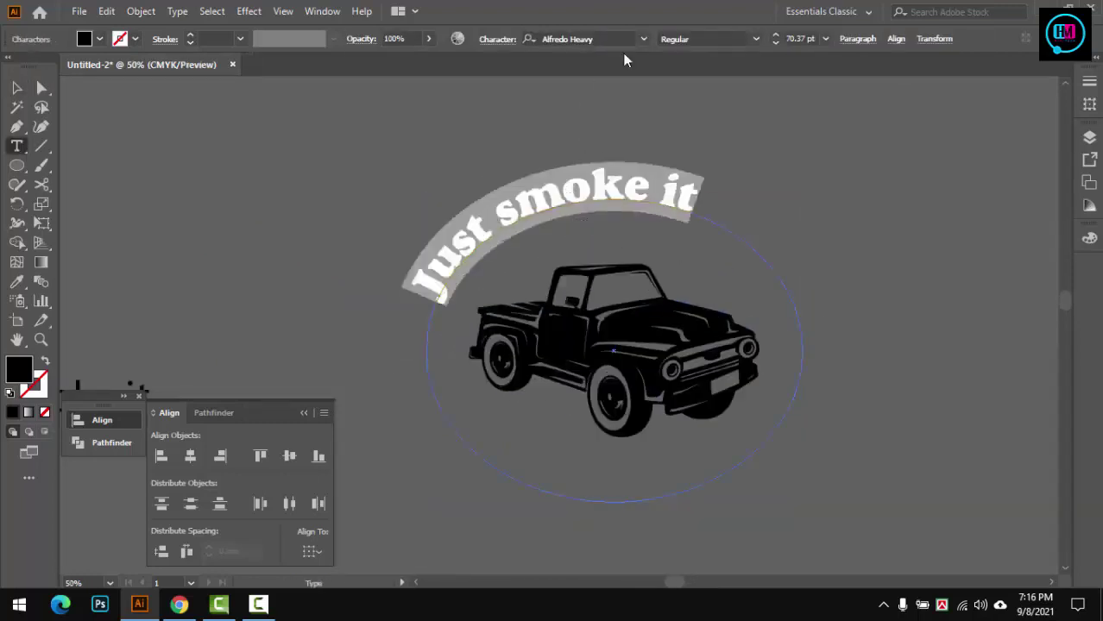
click(792, 38)
scroll(792, 38, up, 2)
scroll(792, 38, up, 2)
scroll(792, 38, up, 2)
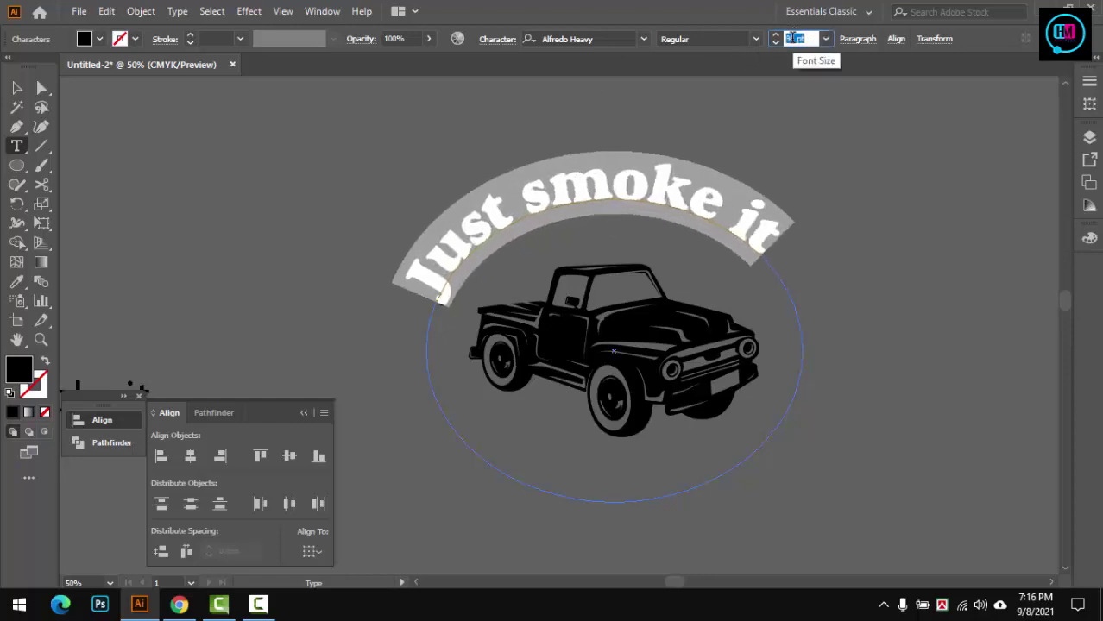
scroll(792, 38, up, 1)
scroll(792, 38, down, 2)
text(82)
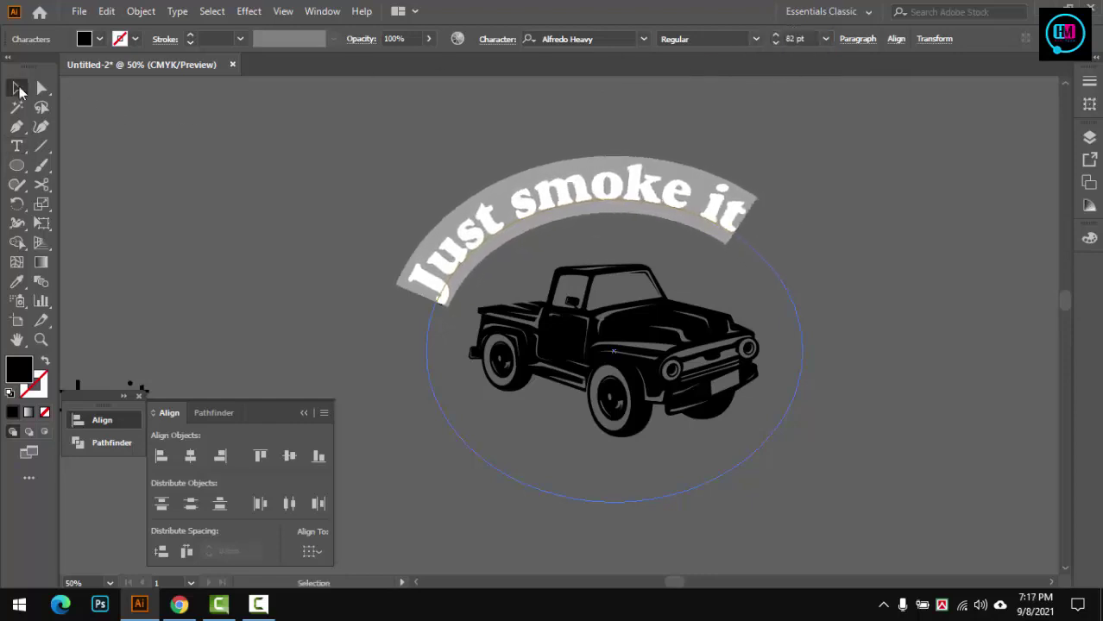
click(19, 89)
click(699, 147)
Show the rulers and widen the curved text's letter tracking
scroll(545, 101, right, 1)
key(ctrl+r)
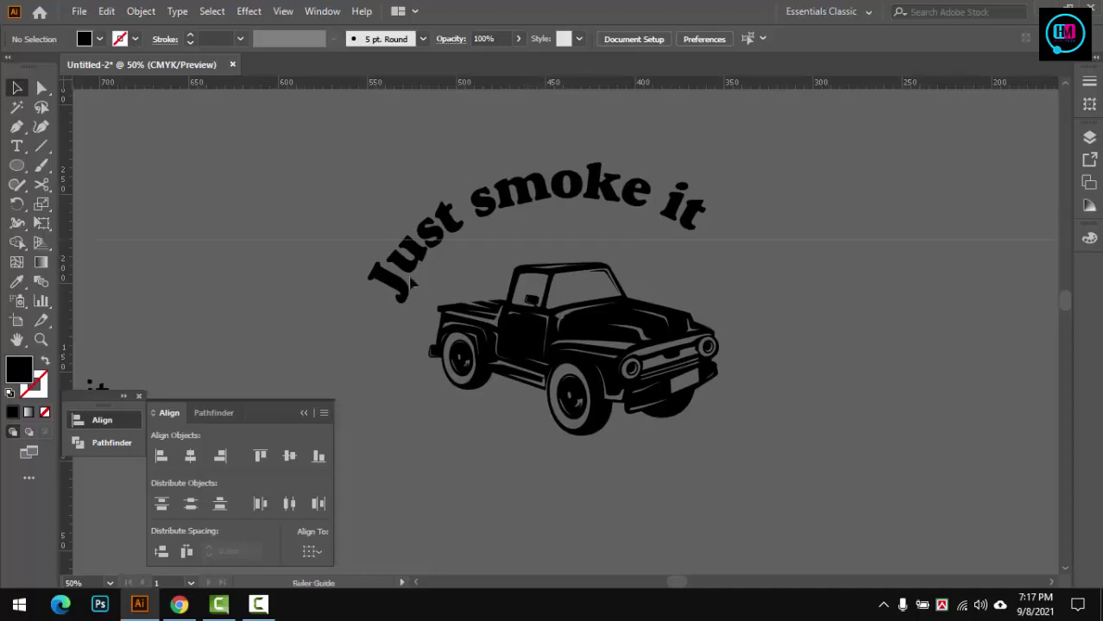
click(398, 305)
click(575, 193)
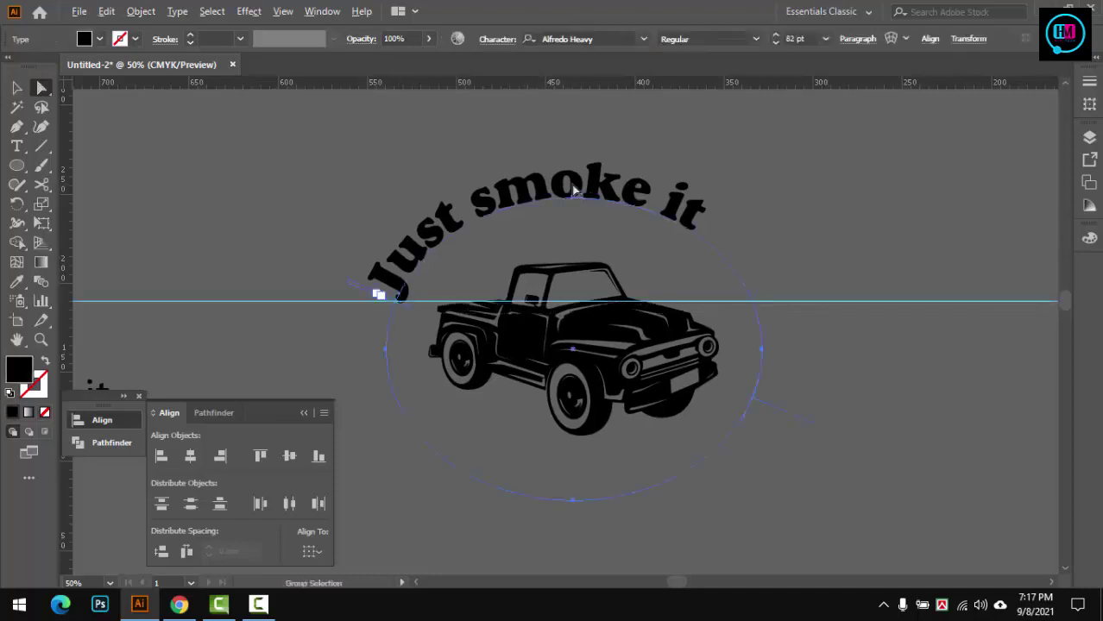
key(alt+Right)
key(alt+Right)
key(alt+Right)
key(alt+Right)
key(alt+Right)
key(alt+Right)
key(alt+Left)
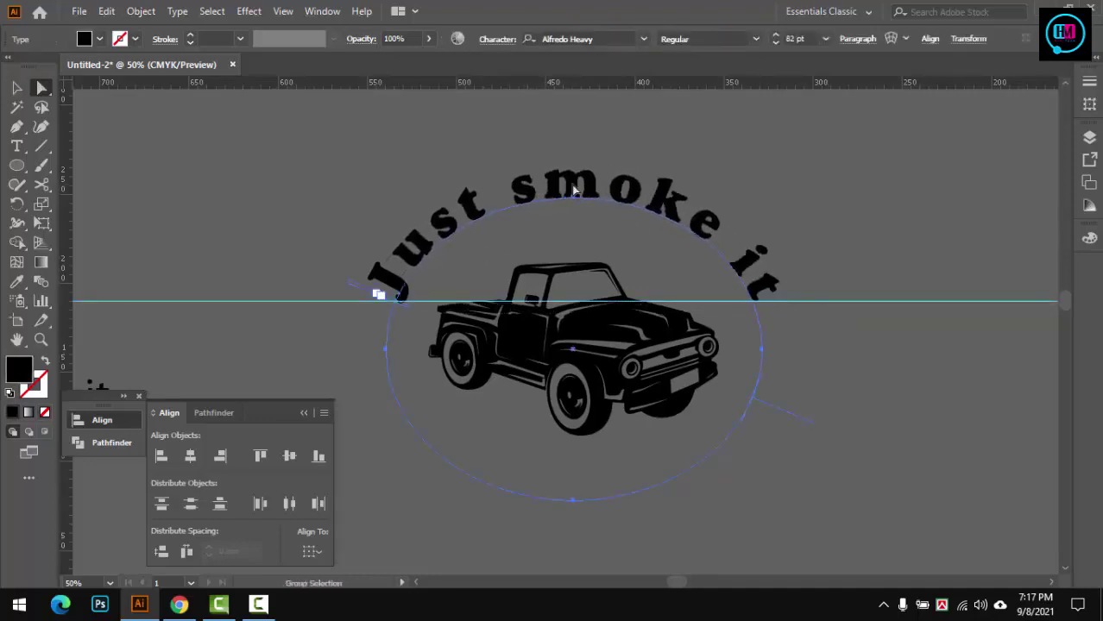
click(795, 164)
Convert the curved 'Just smoke it' text to outlines
scroll(763, 214, down, 1)
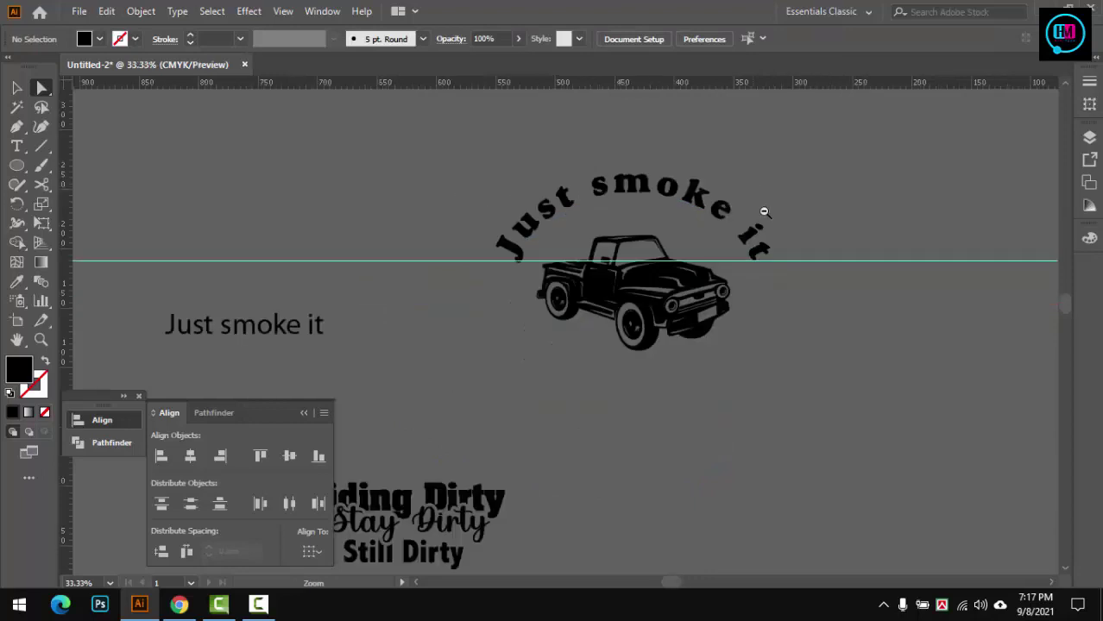
click(865, 268)
key(v)
scroll(653, 251, up, 1)
scroll(647, 259, down, 1)
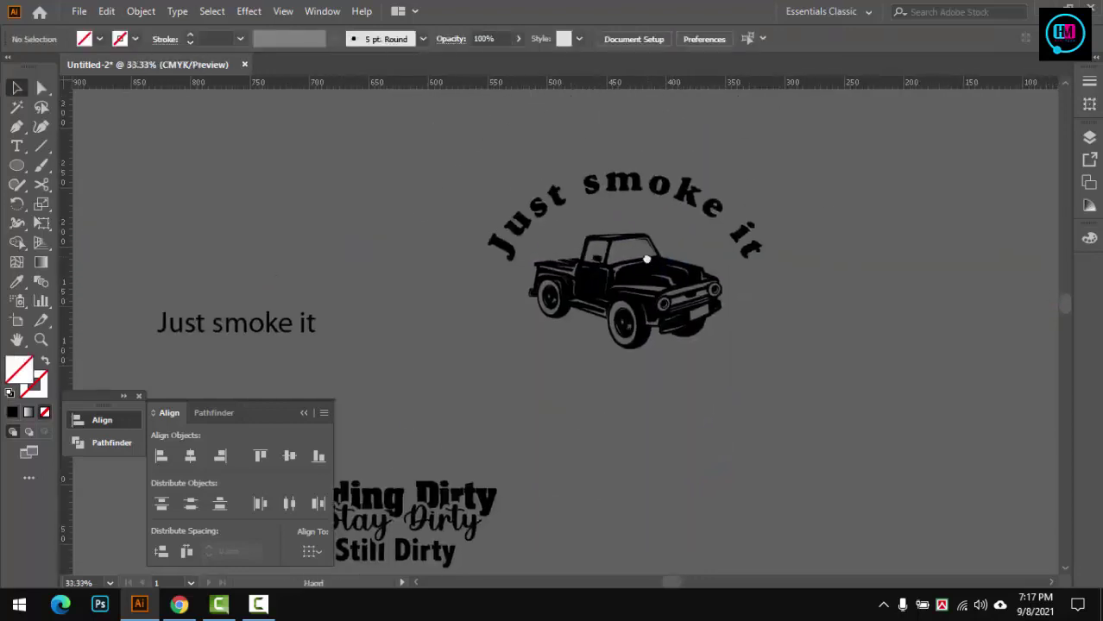
click(641, 193)
key(ctrl+shift+o)
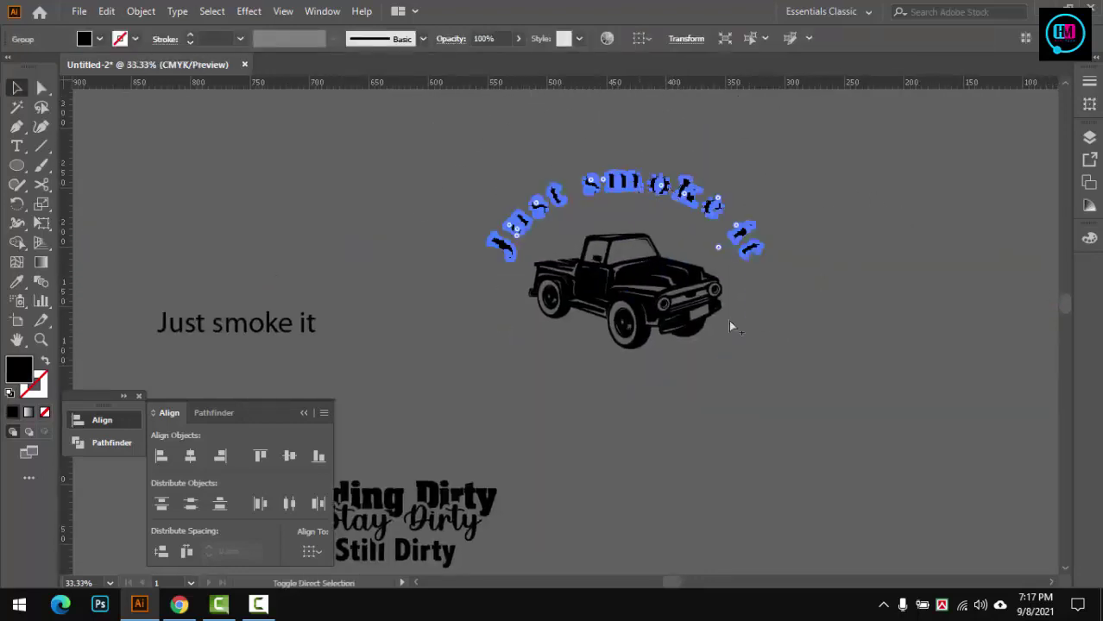
Move the Riding Dirty lettering group beneath the truck
click(730, 326)
scroll(730, 326, down, 1)
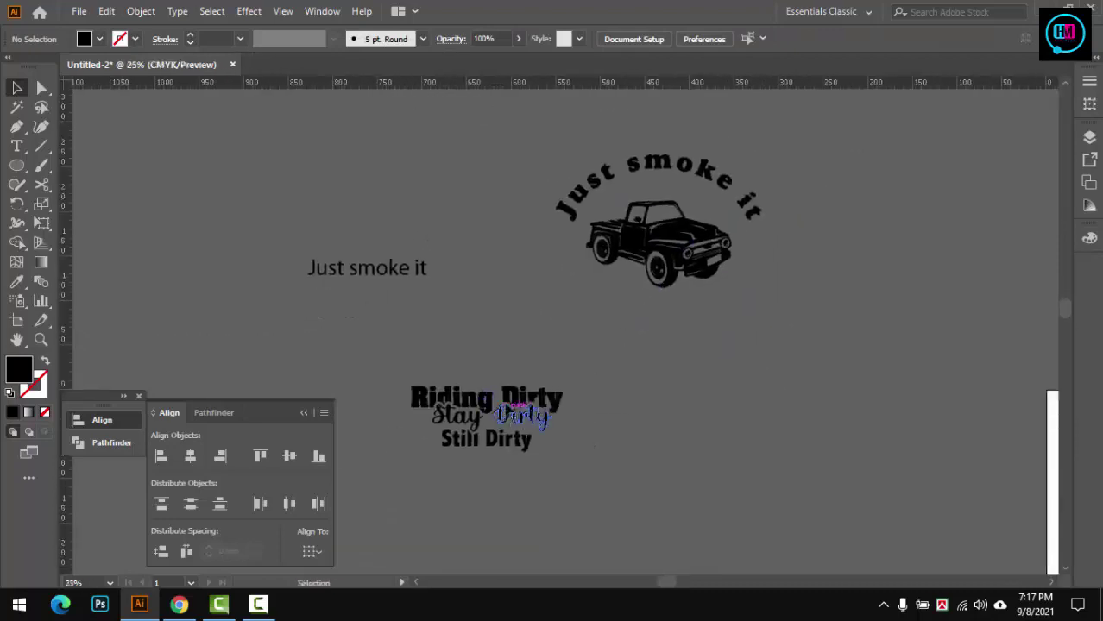
mouse_move(520, 408)
mouse_down()
mouse_move(659, 375)
mouse_move(657, 384)
mouse_up()
key(ctrl+shift+a)
scroll(635, 364, up, 2)
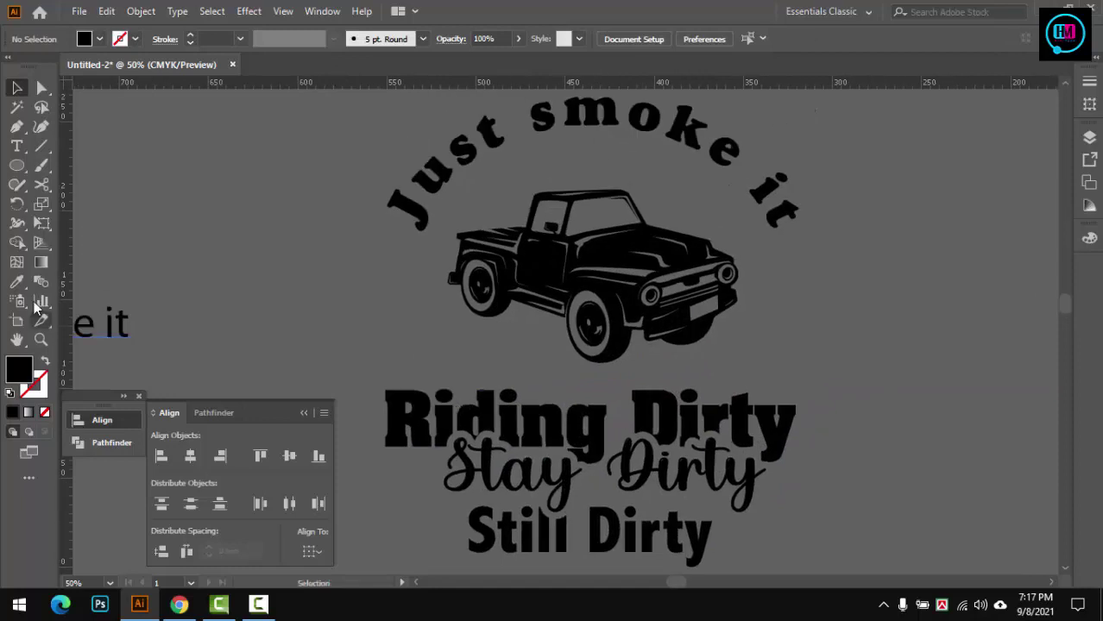
Add a vertical guide at the arch's right edge and snap the lettering to the left guide
click(384, 226)
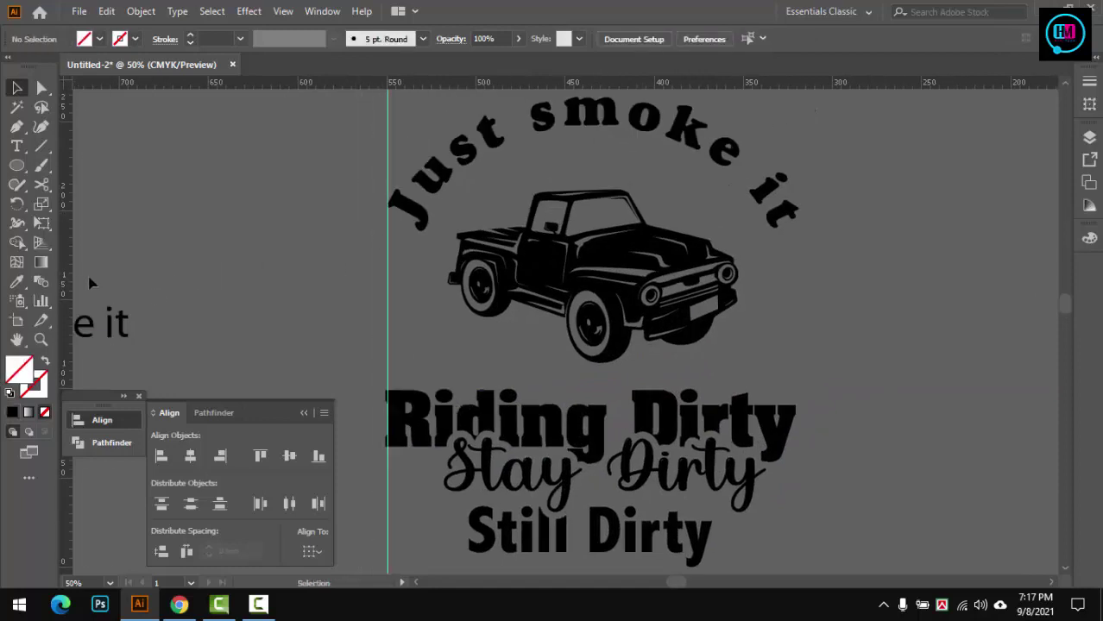
drag(388, 216, 801, 216)
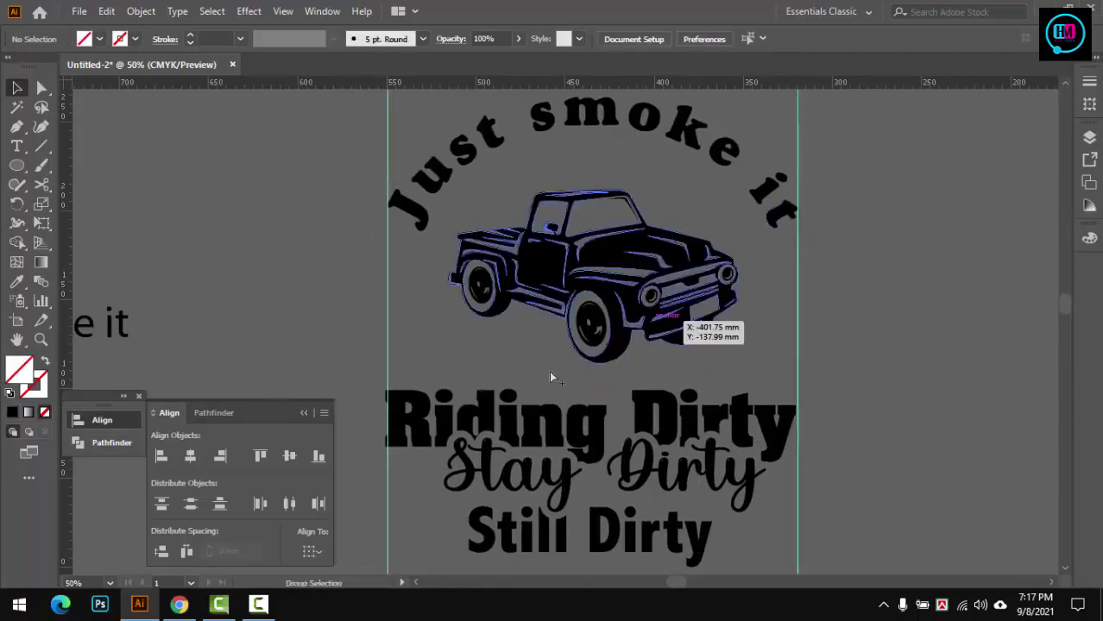
click(400, 429)
click(400, 429)
drag(445, 377, 461, 377)
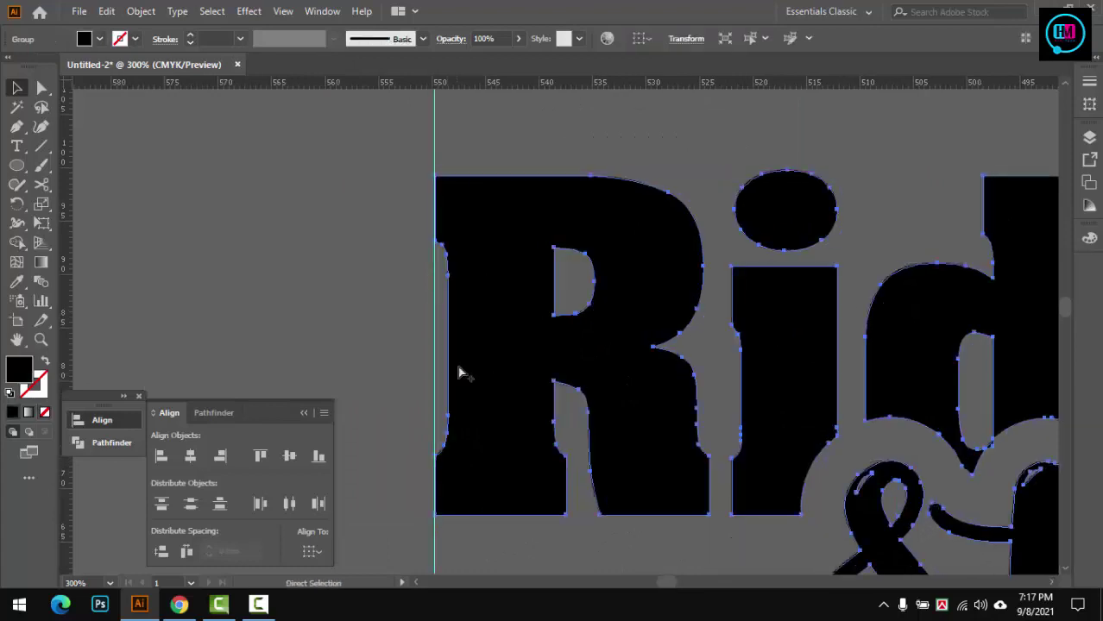
scroll(457, 371, down, 4)
scroll(709, 380, up, 3)
Reselect the three Dirty lines and check their fit between the guides
click(699, 358)
scroll(699, 358, down, 5)
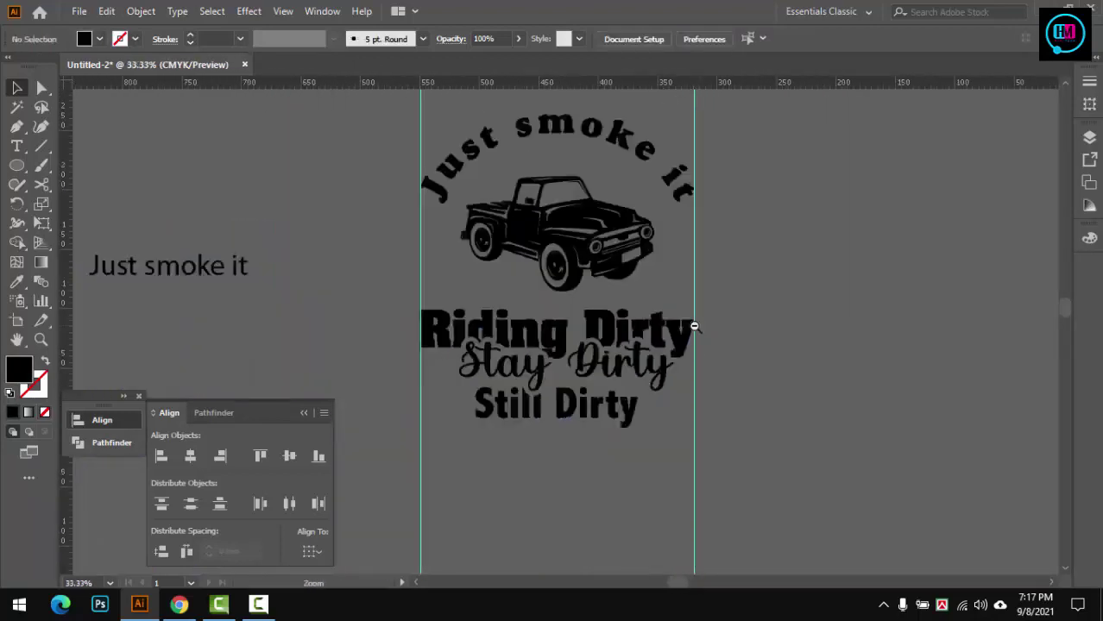
scroll(660, 377, down, 1)
scroll(660, 377, up, 3)
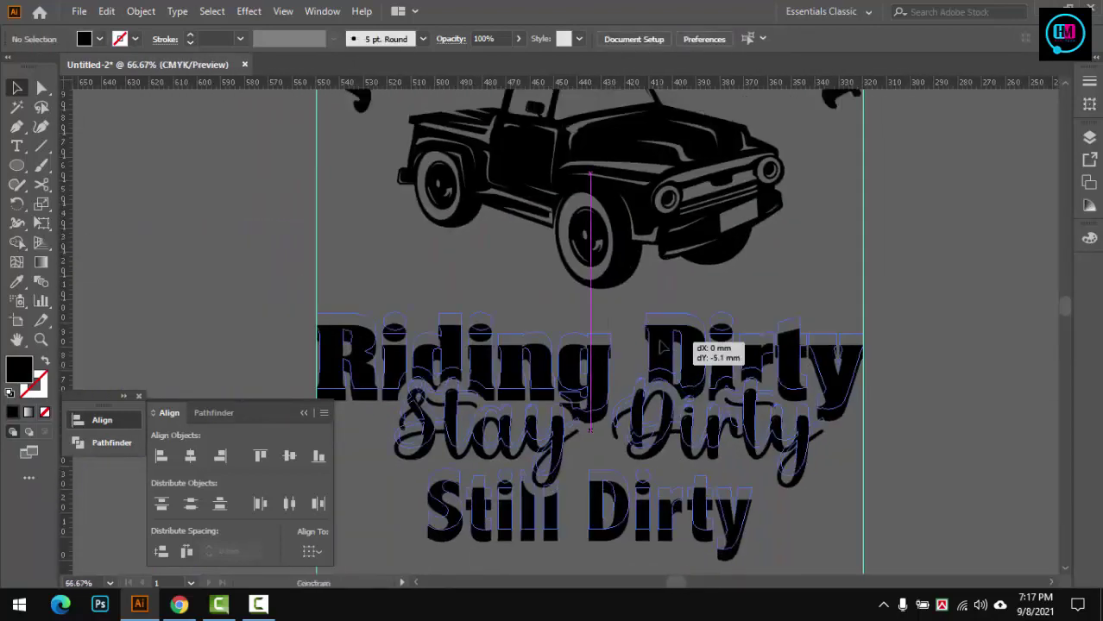
drag(660, 377, 704, 405)
scroll(677, 308, down, 4)
click(568, 239)
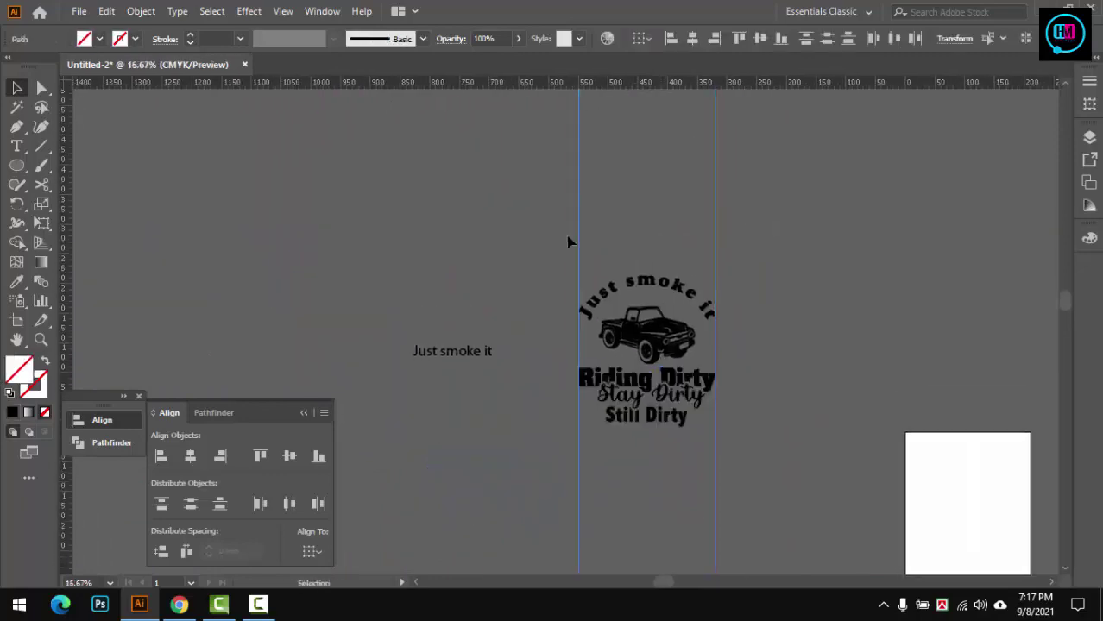
scroll(657, 408, up, 3)
scroll(657, 408, down, 1)
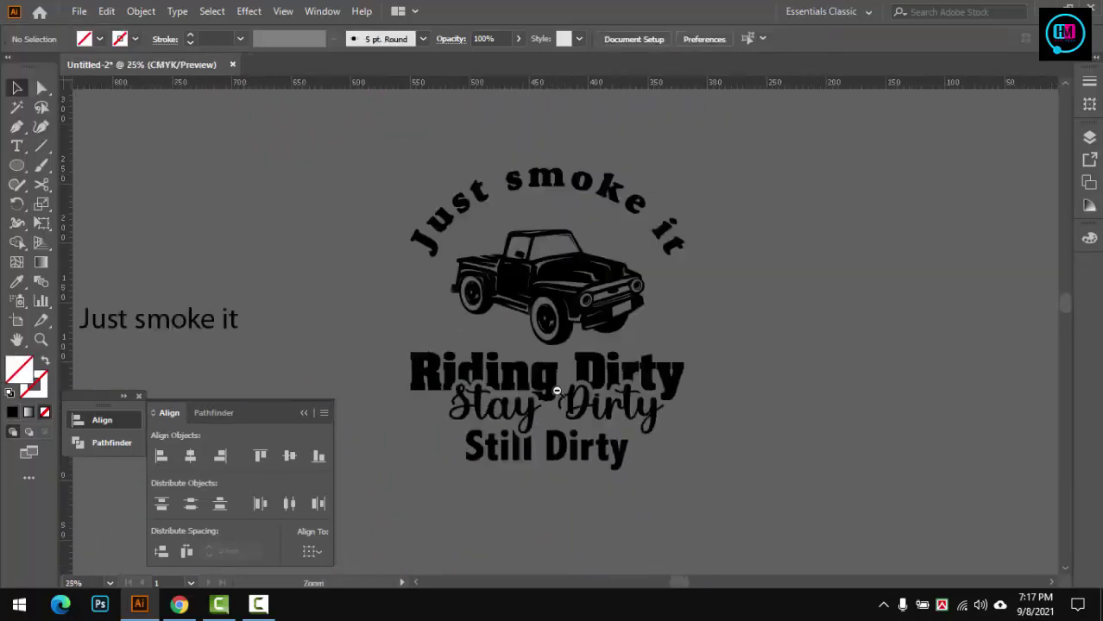
scroll(552, 438, down, 1)
scroll(552, 438, up, 2)
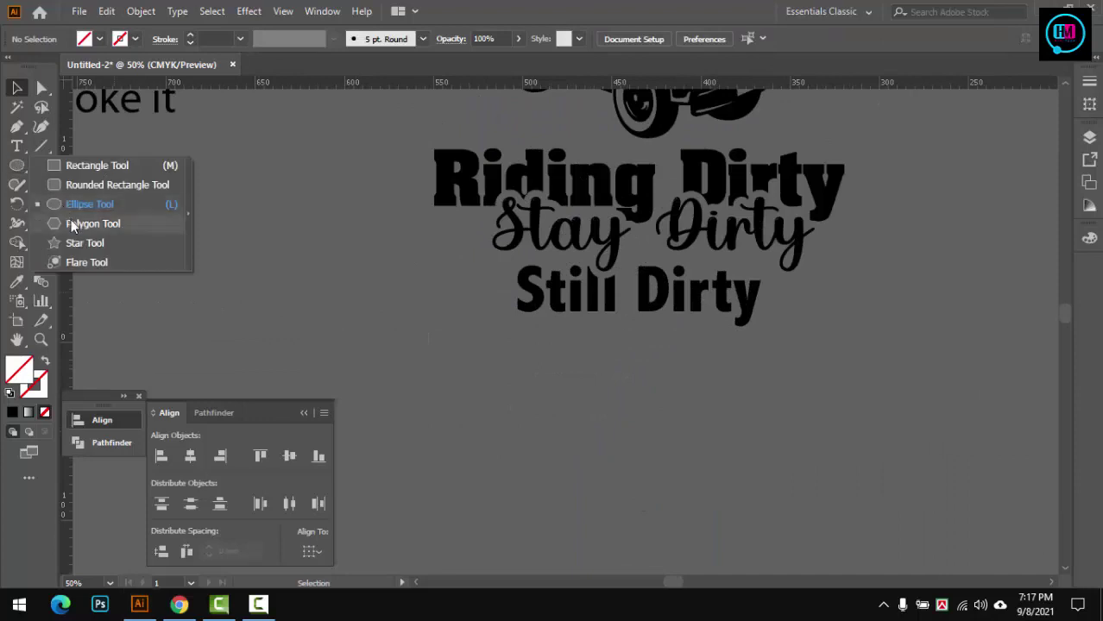
Draw a small black-filled star below the Still Dirty text
drag(18, 167, 69, 241)
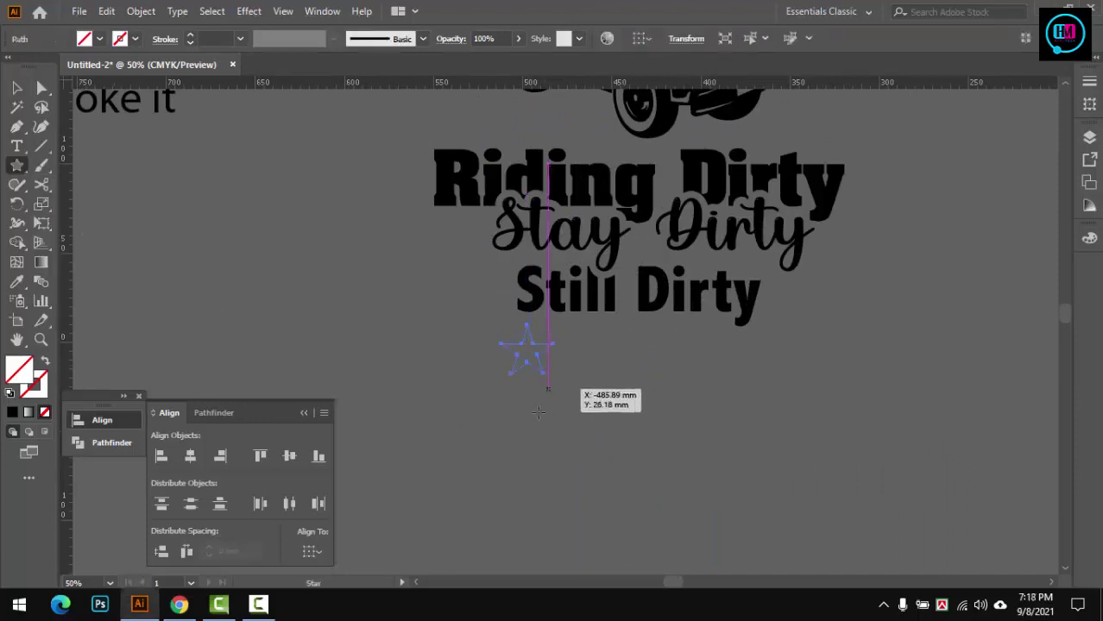
drag(542, 366, 554, 384)
key(v)
click(13, 413)
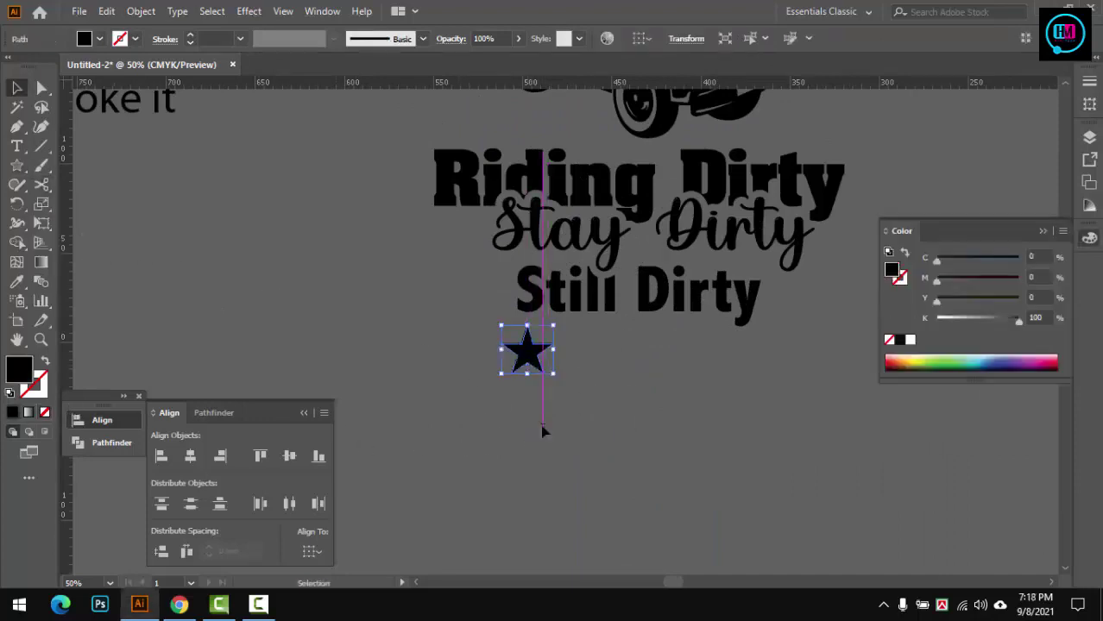
scroll(528, 354, up, 1)
scroll(528, 355, up, 2)
Duplicate the star twice to form a row of three
mouse_move(420, 343)
mouse_down()
mouse_move(615, 340)
mouse_move(618, 329)
mouse_move(427, 345)
mouse_up()
mouse_move(427, 345)
mouse_down()
mouse_move(634, 345)
mouse_move(426, 381)
mouse_up()
scroll(635, 345, down, 2)
Select the stars with the design and centre them horizontally under the text
click(517, 372)
click(535, 344)
shift+click(554, 270)
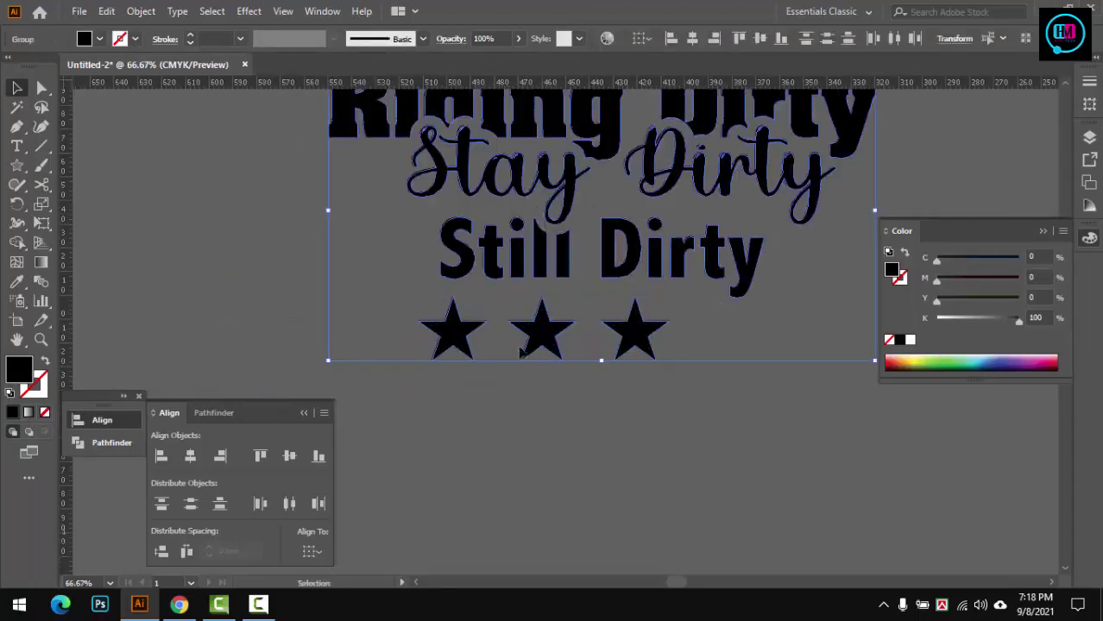
click(531, 272)
click(561, 264)
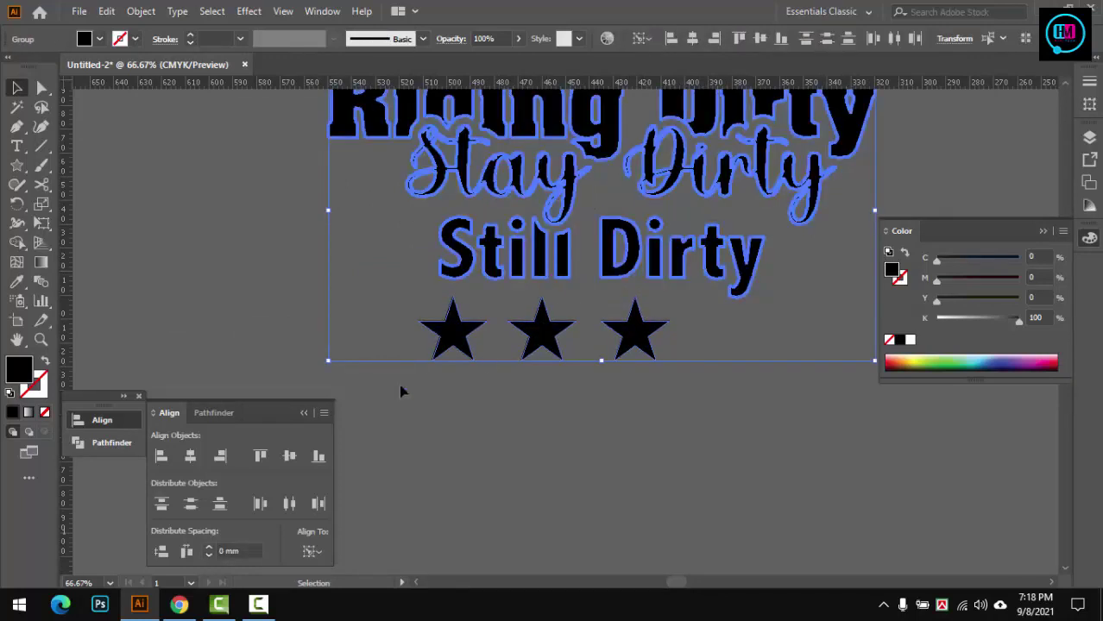
click(190, 456)
click(579, 508)
Nudge the star group into place and ungroup the three stars
scroll(584, 457, down, 1)
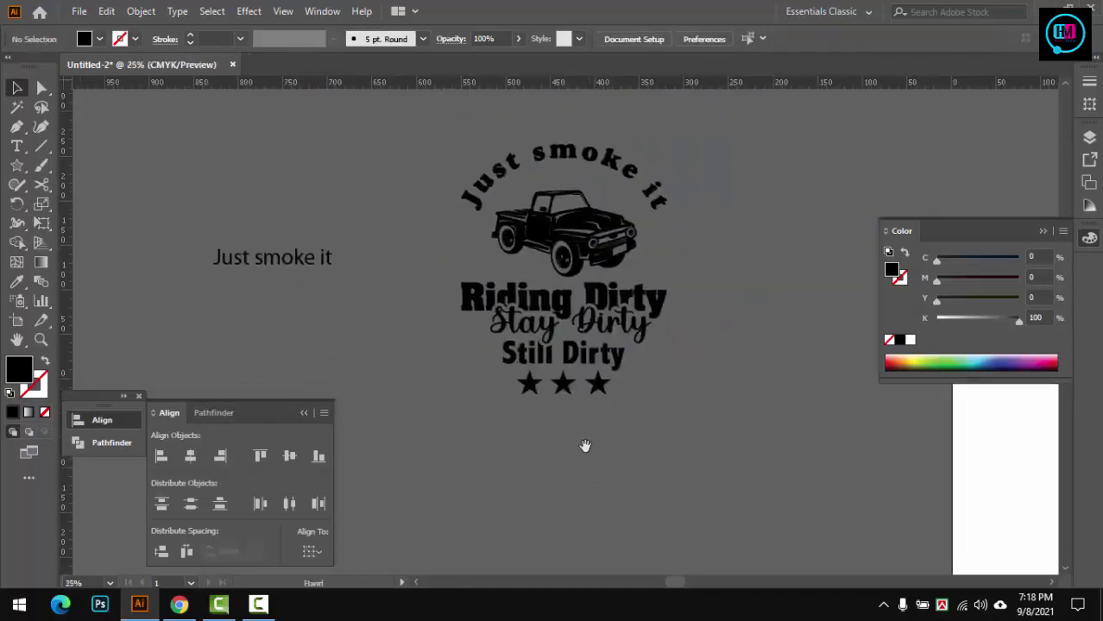
scroll(569, 383, up, 1)
click(547, 380)
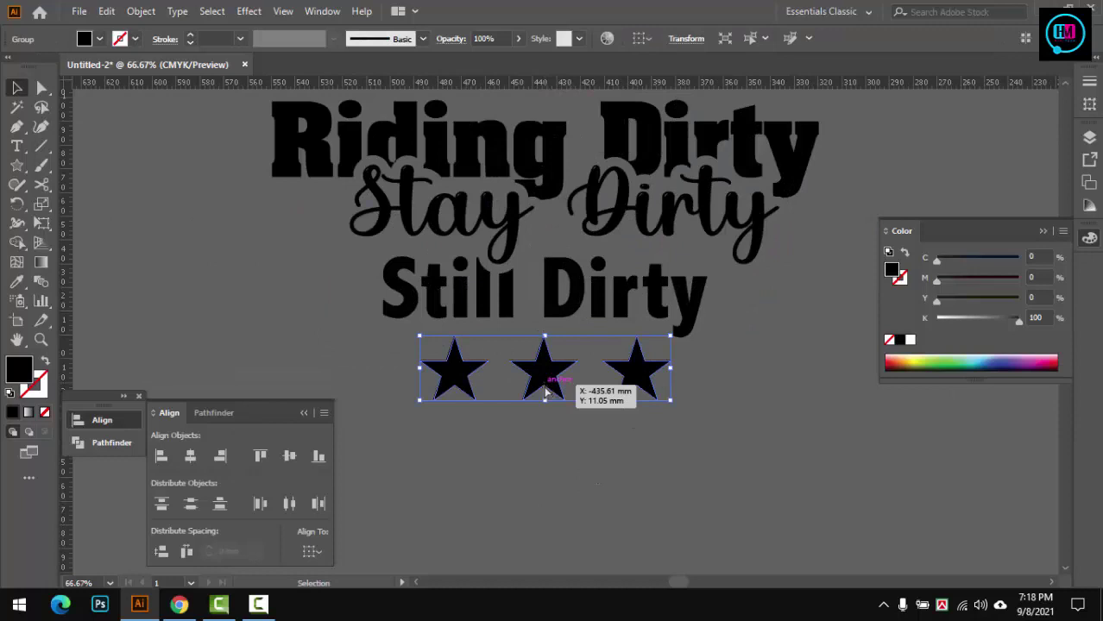
drag(546, 393, 561, 395)
click(607, 387)
scroll(617, 380, up, 1)
right_click(655, 373)
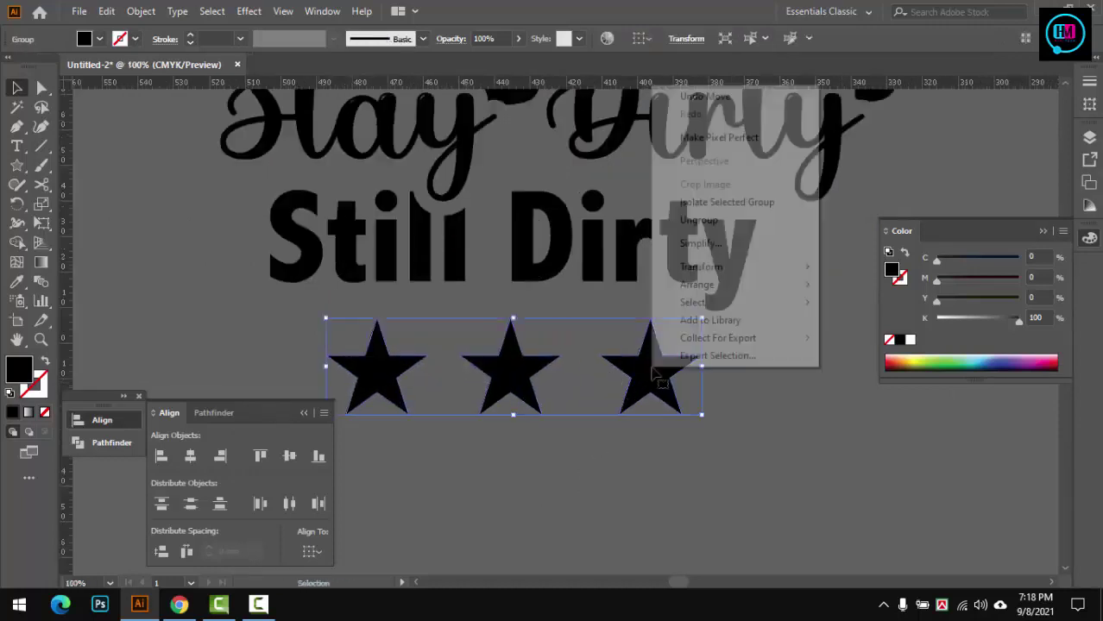
click(709, 220)
Move the outer stars inward and enlarge all three proportionally
drag(646, 373, 631, 373)
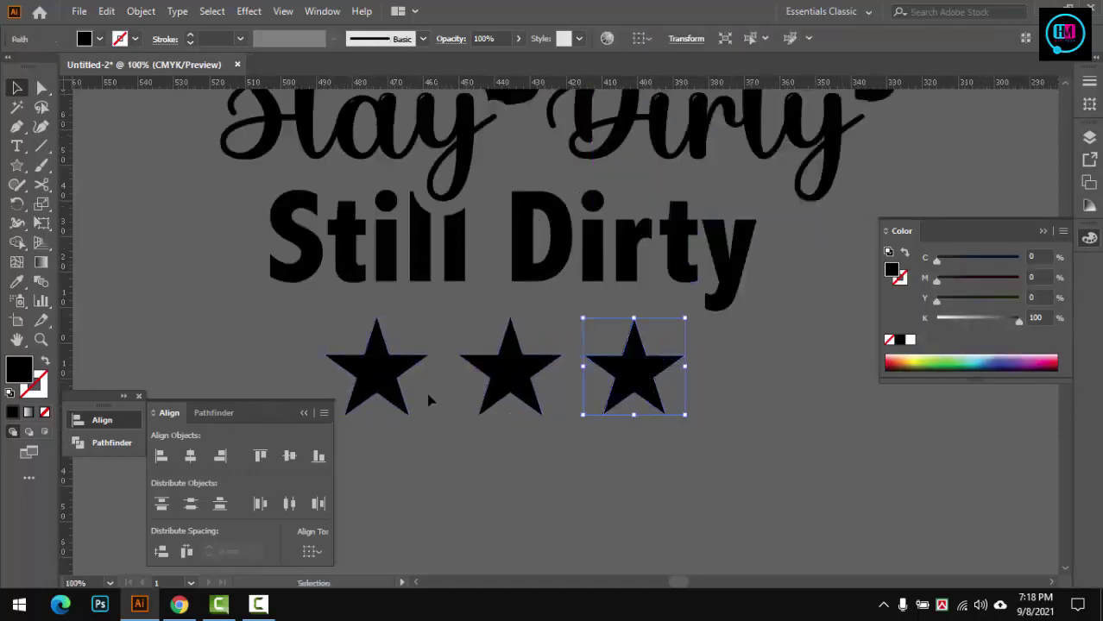
drag(387, 371, 394, 371)
drag(418, 408, 418, 410)
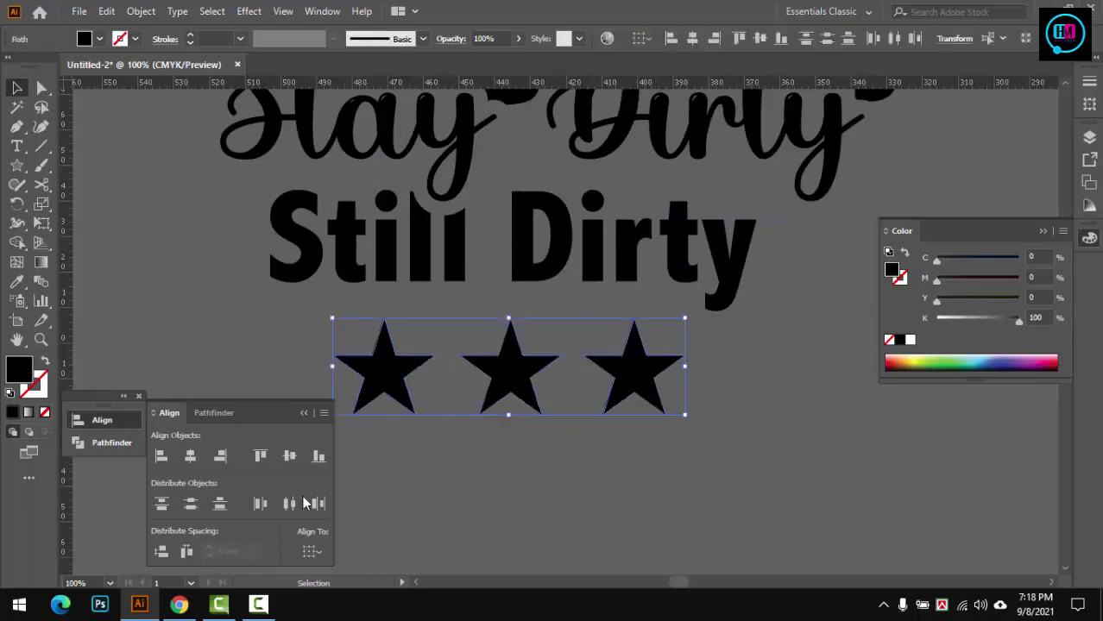
drag(508, 416, 518, 438)
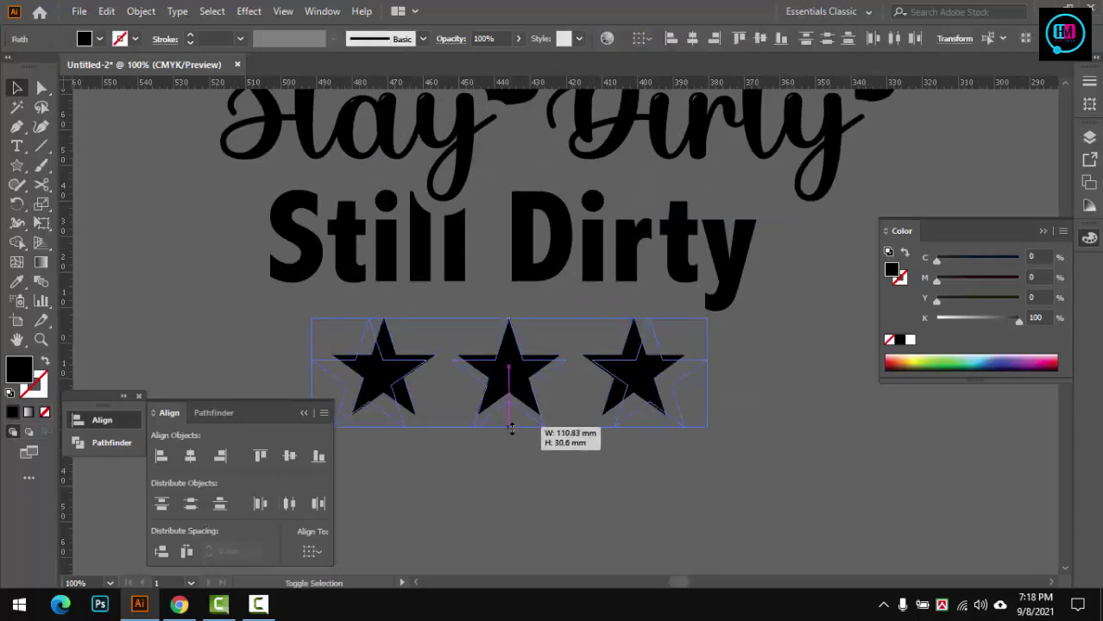
click(553, 514)
Shrink the three stars slightly and collapse the colour panel
scroll(553, 509, down, 2)
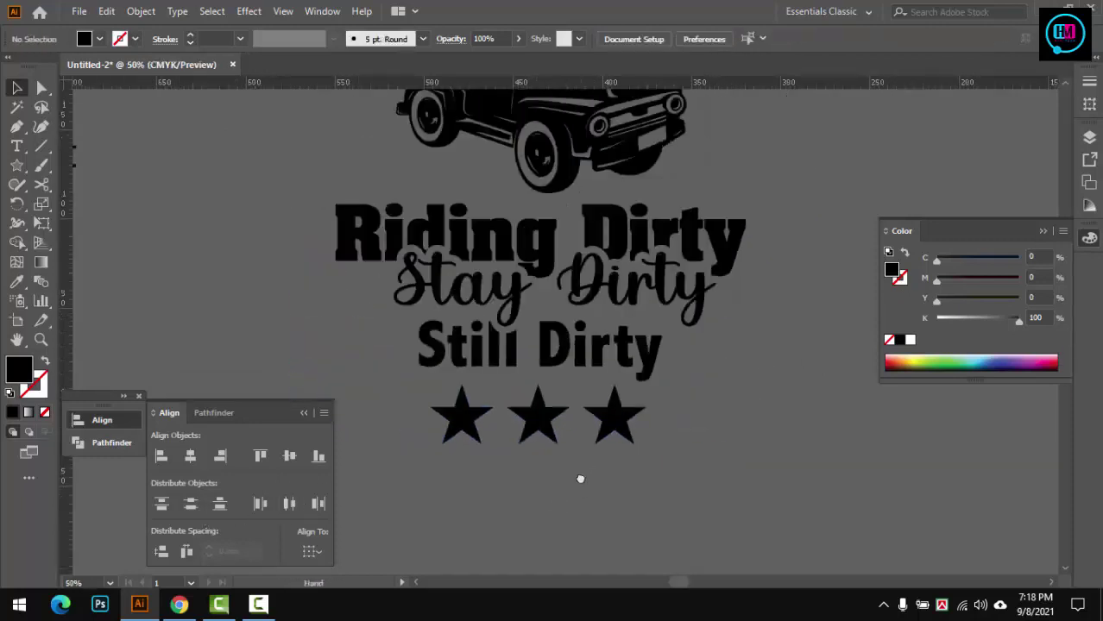
scroll(578, 476, down, 1)
scroll(586, 413, down, 1)
click(602, 402)
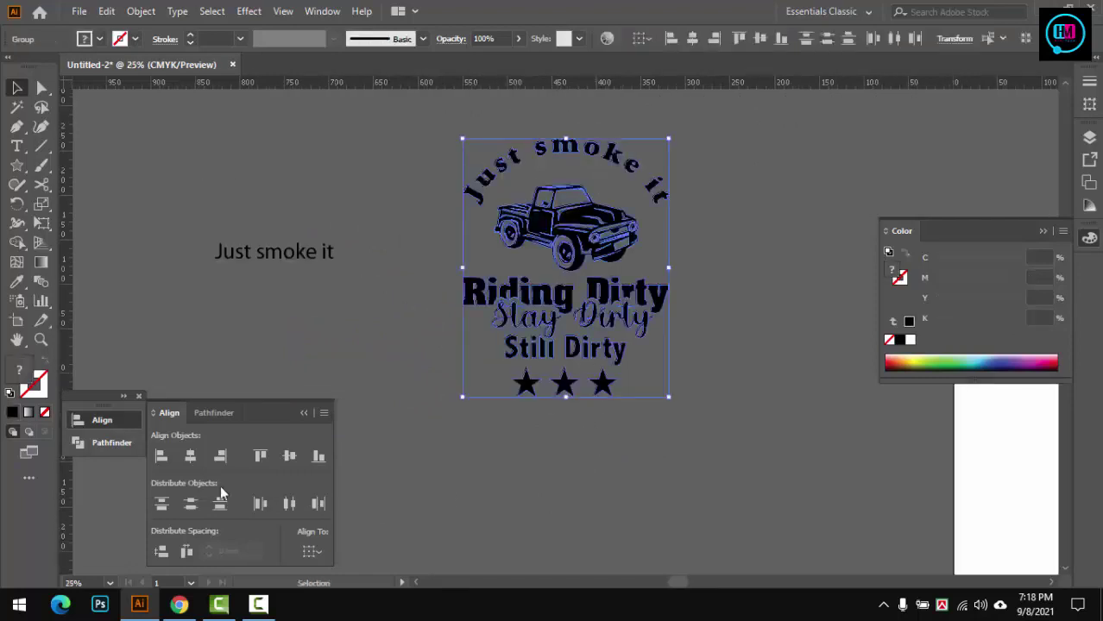
click(597, 473)
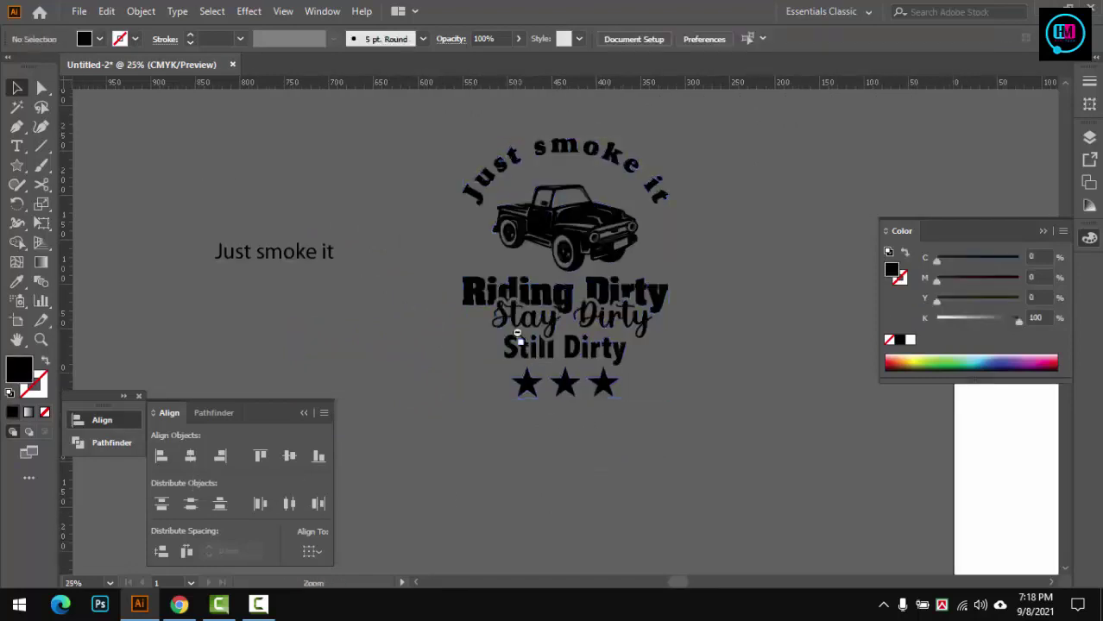
scroll(595, 389, up, 2)
scroll(596, 389, down, 2)
scroll(596, 373, up, 1)
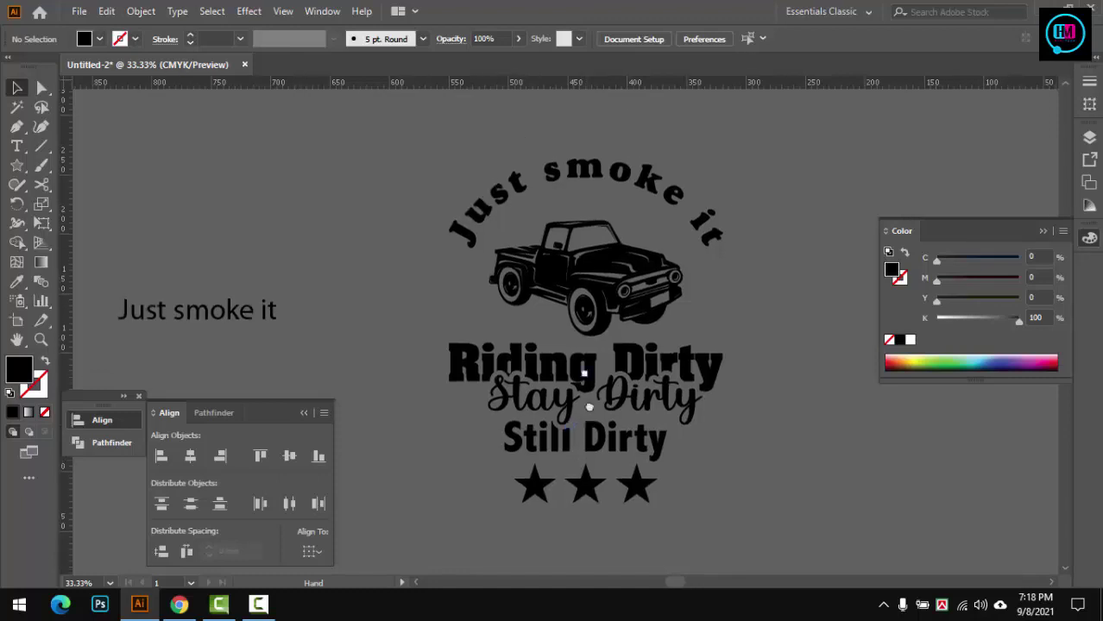
scroll(587, 423, up, 3)
click(587, 388)
drag(595, 436, 591, 402)
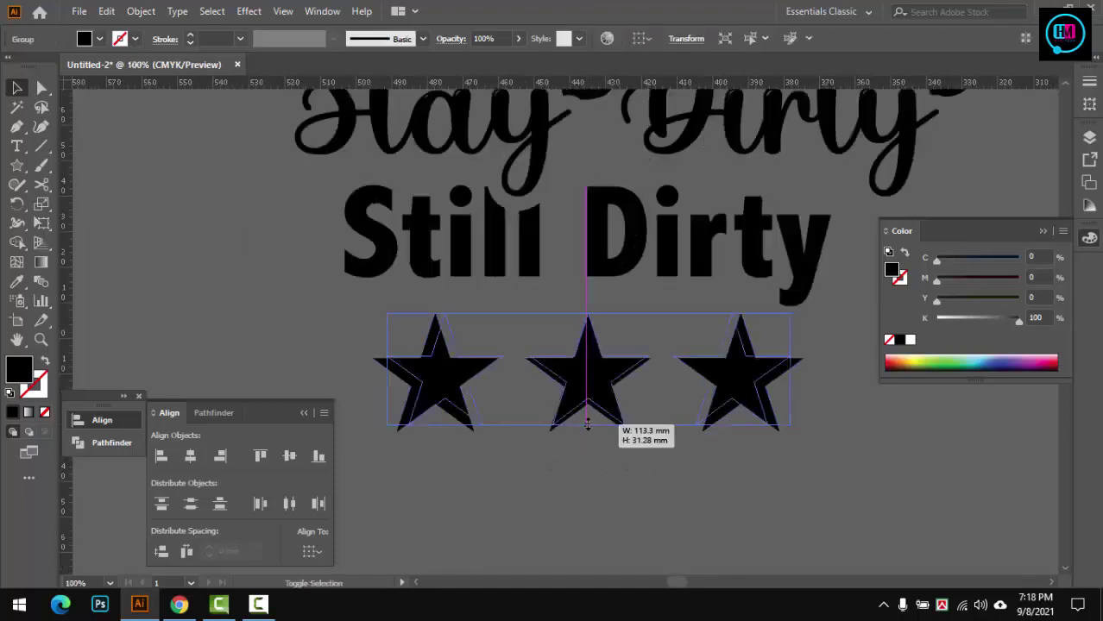
click(1042, 232)
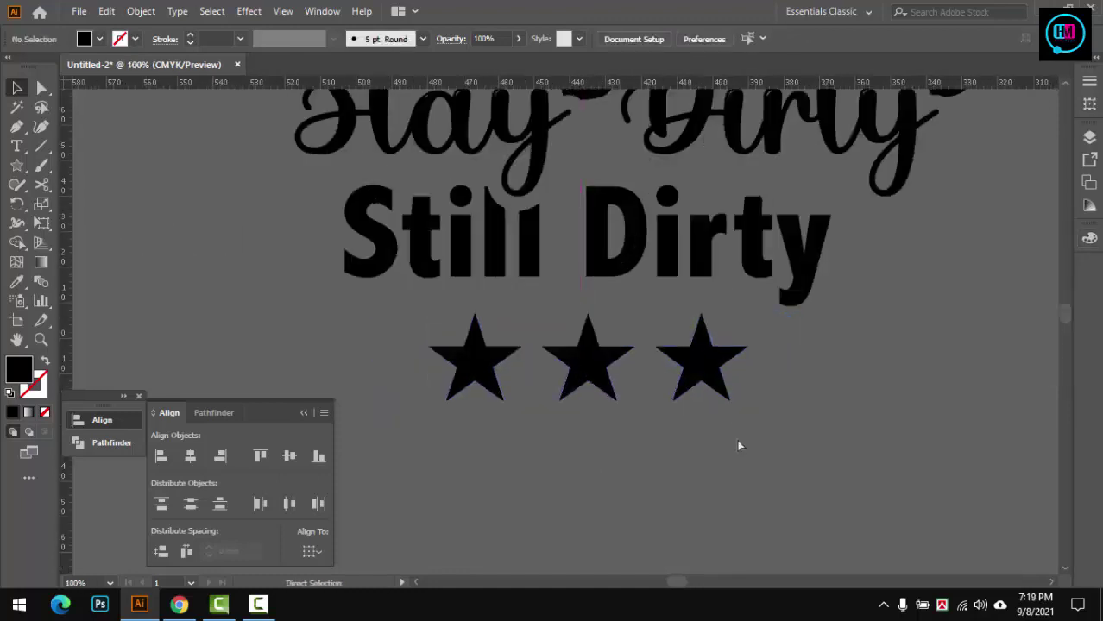
scroll(738, 440, down, 3)
scroll(734, 414, down, 1)
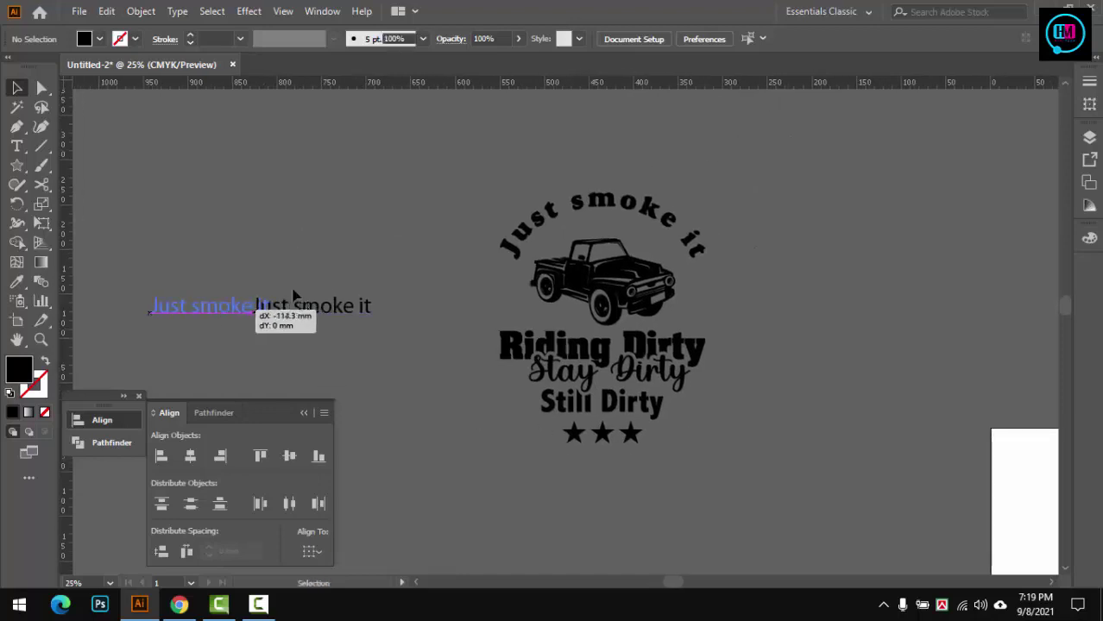
Move the spare text aside and merge the whole design with Pathfinder Unite
drag(294, 296, 294, 296)
click(456, 157)
scroll(753, 349, up, 1)
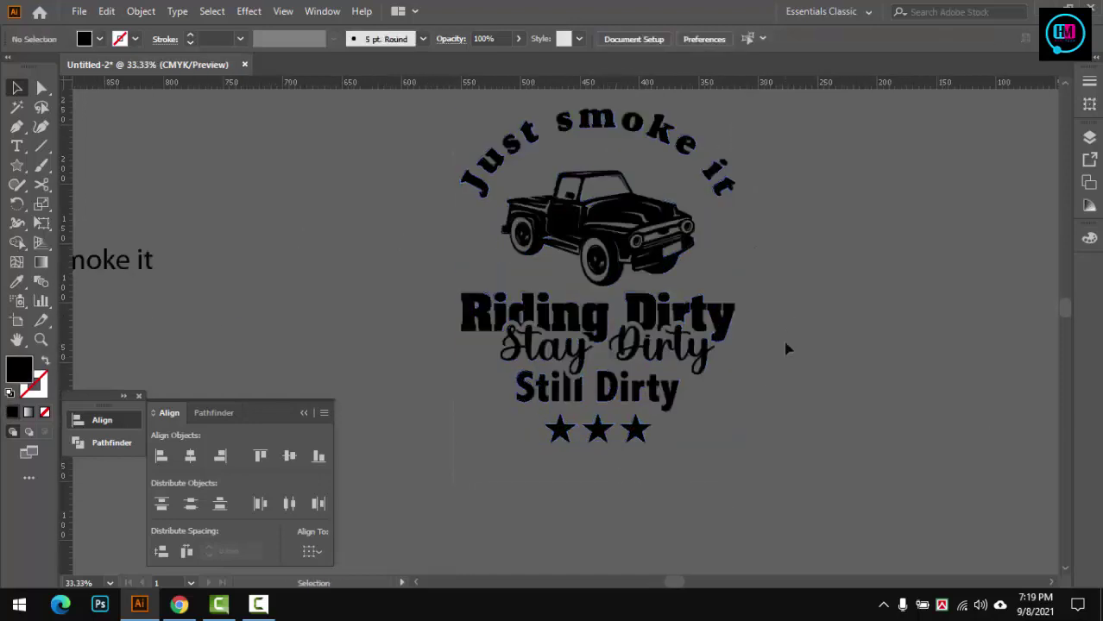
drag(430, 135, 803, 529)
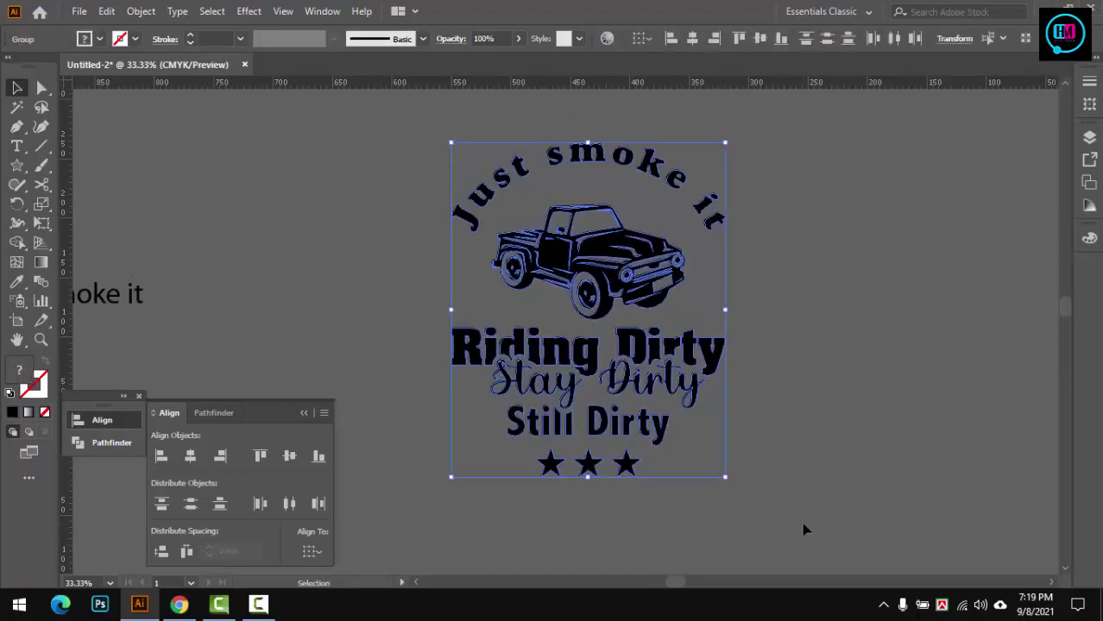
click(213, 413)
click(161, 457)
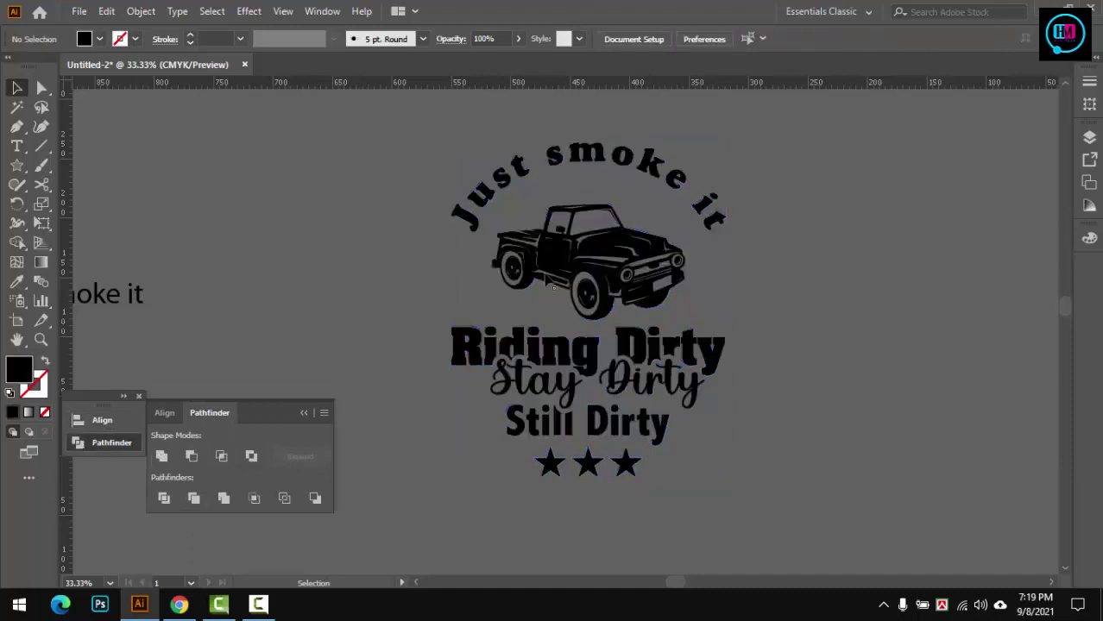
Delete the spare 'Just smoke it' text and drag the badge onto the white artboard
key(ctrl+minus)
click(771, 269)
click(759, 275)
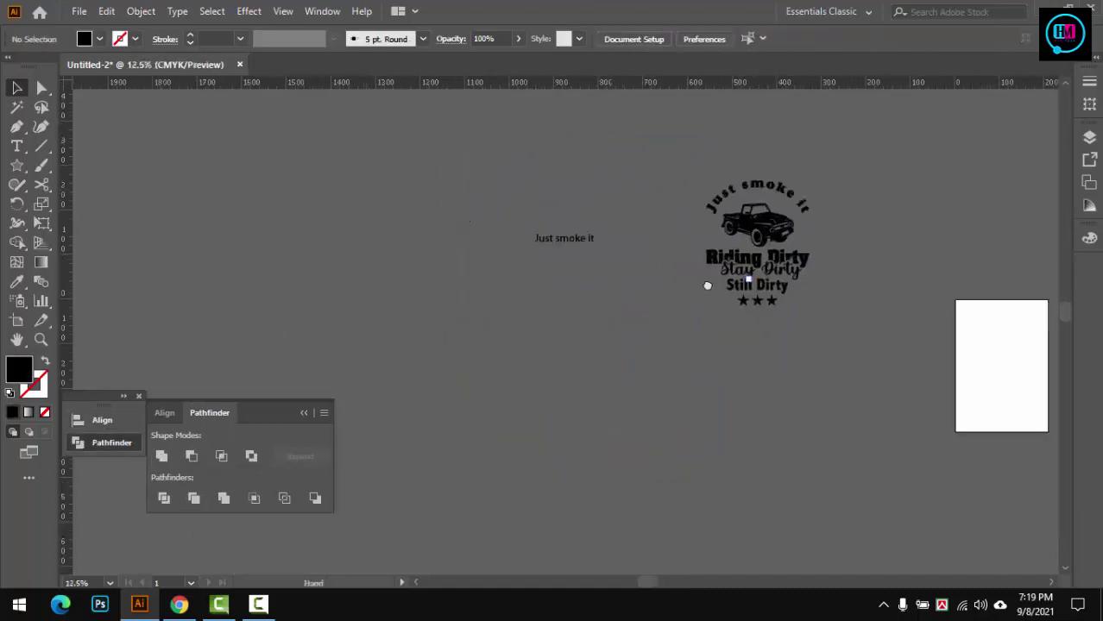
drag(604, 151, 699, 245)
key(Delete)
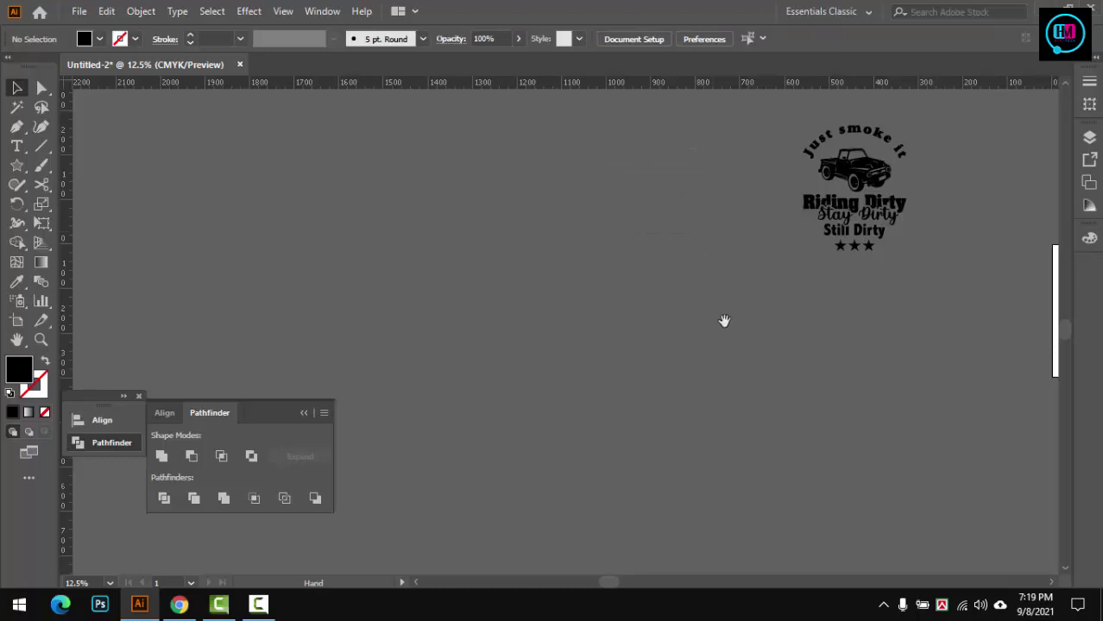
drag(724, 321, 470, 329)
drag(600, 247, 844, 369)
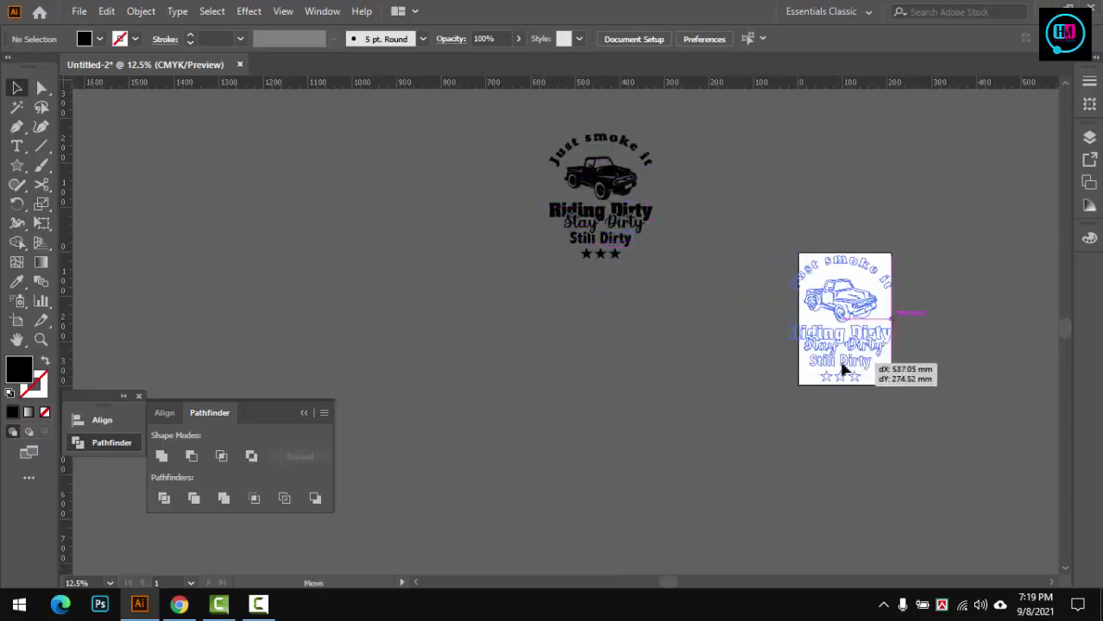
Deselect the design, zoom in on the artboard and view it in Full Screen Mode
key(ctrl+equal)
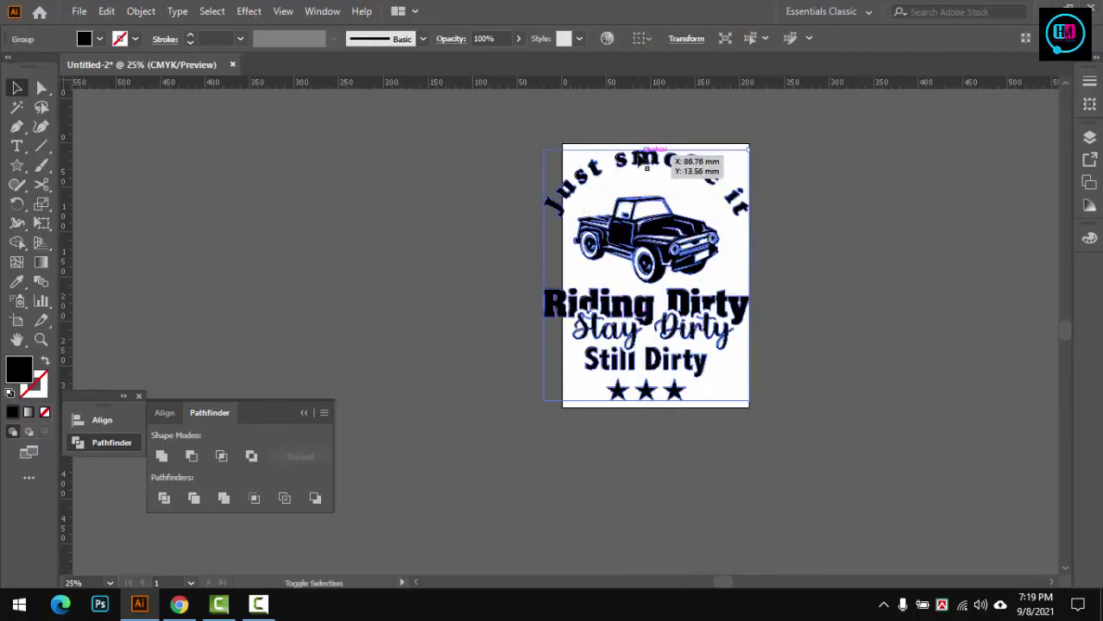
key(ctrl+shift+a)
key(ctrl+equal)
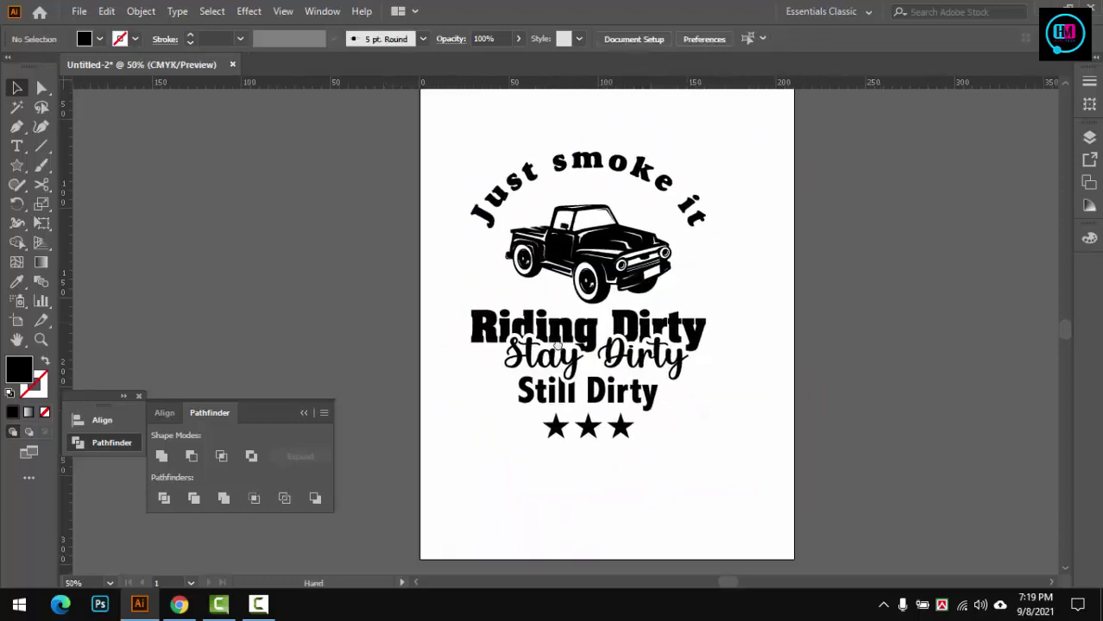
key(f)
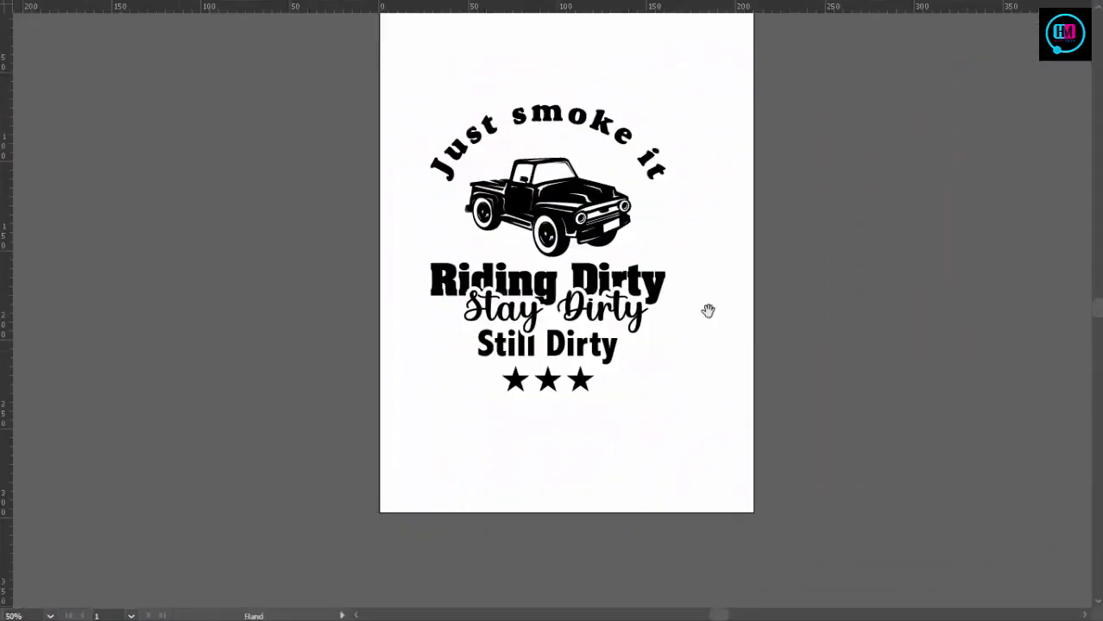
click(658, 342)
click(714, 279)
Zoom back out and return from Full Screen Mode to Normal Screen Mode
alt+click(684, 310)
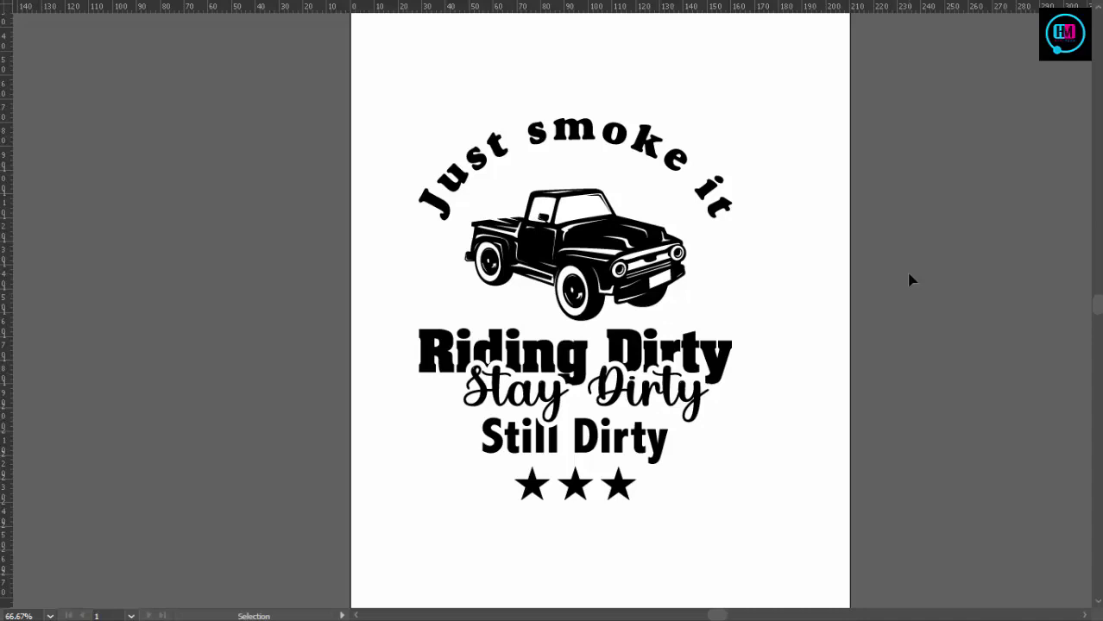
key(f)
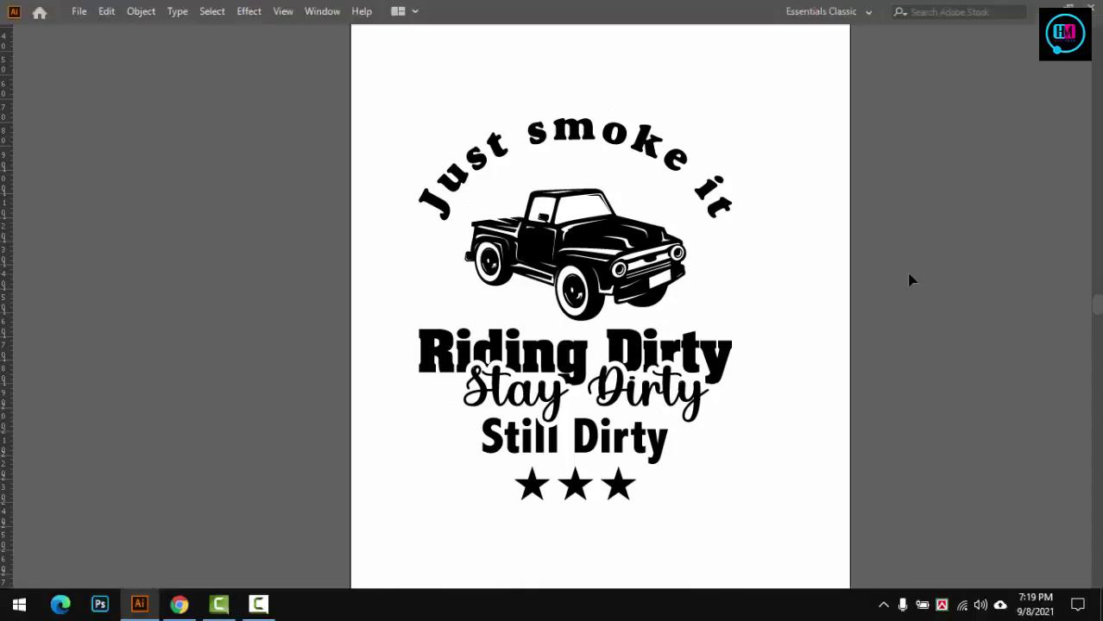